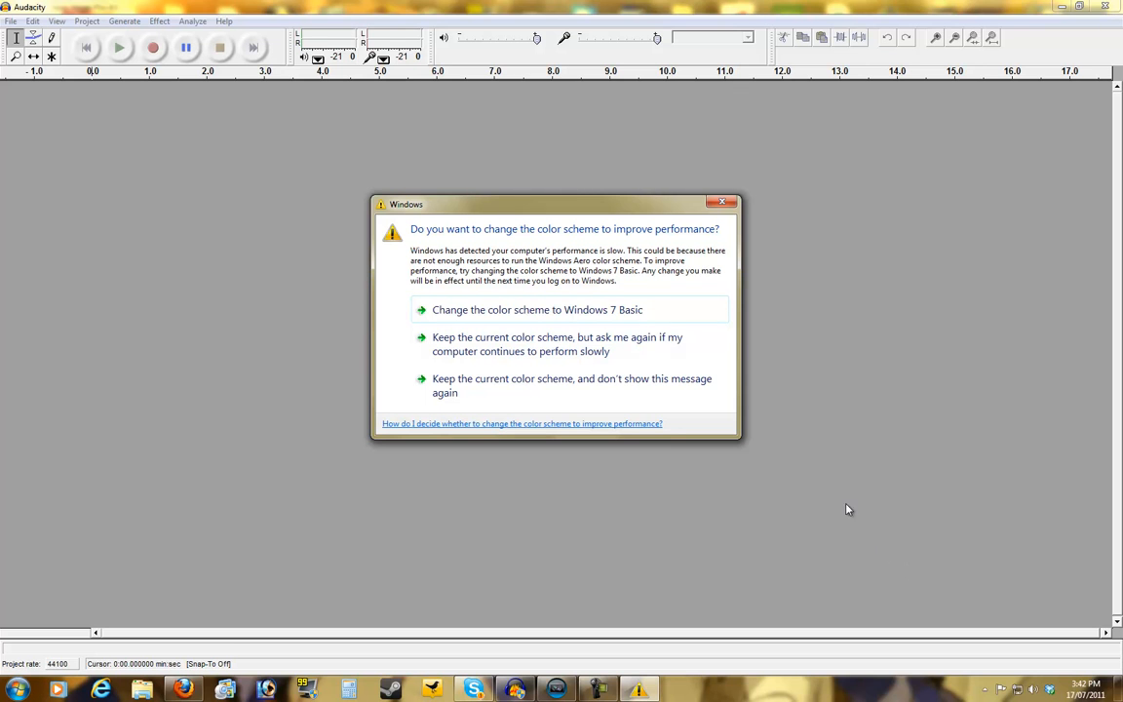
Change the Windows color scheme to Windows 7 Basic
left_click(534, 310)
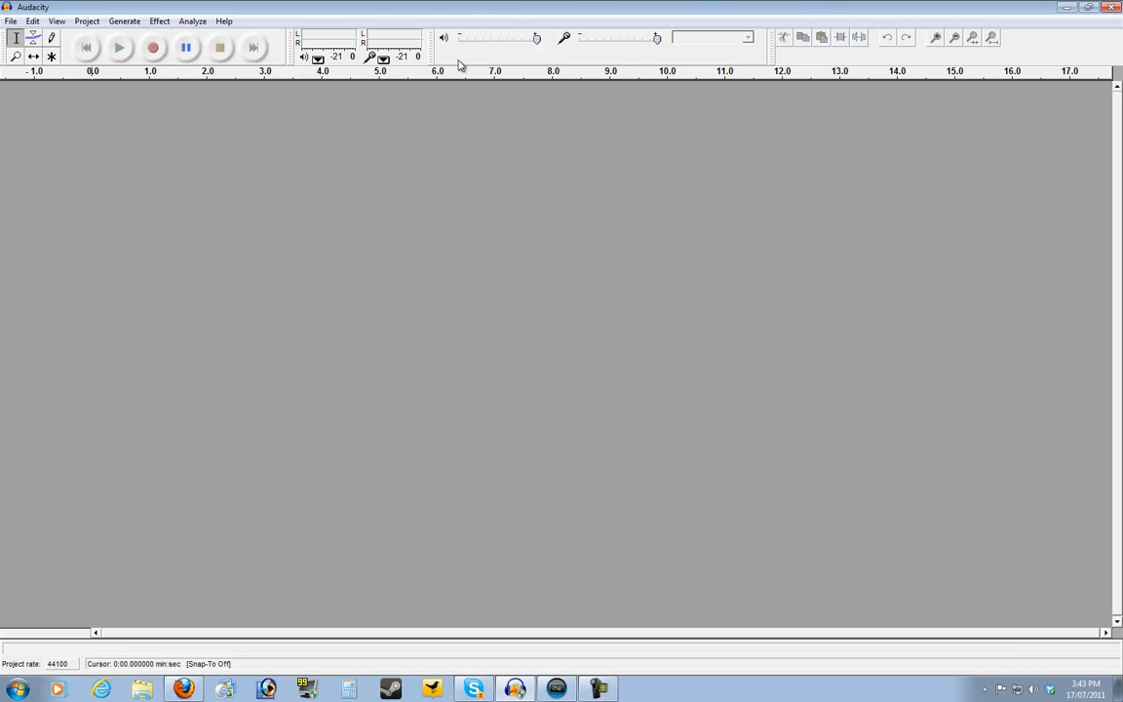
Lower the microphone input volume slightly and record a voice clip of about 18 seconds, ending with a few seconds of silence
left_click_drag(658, 39, 636, 43)
left_click(154, 48)
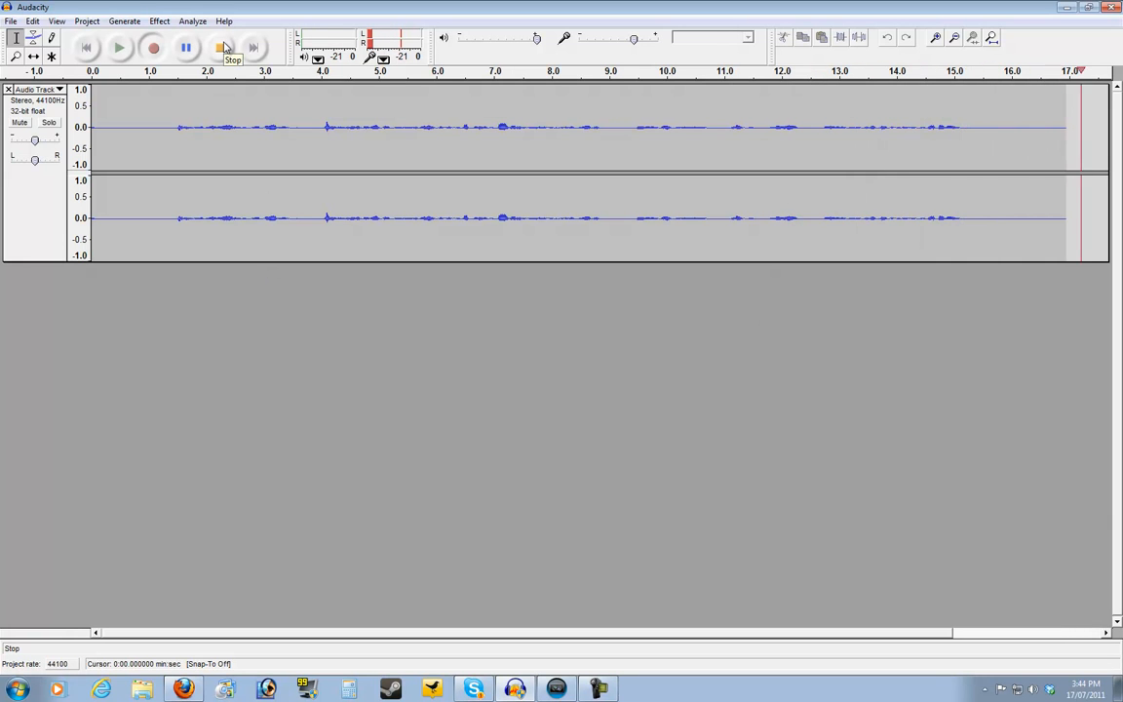
left_click(224, 47)
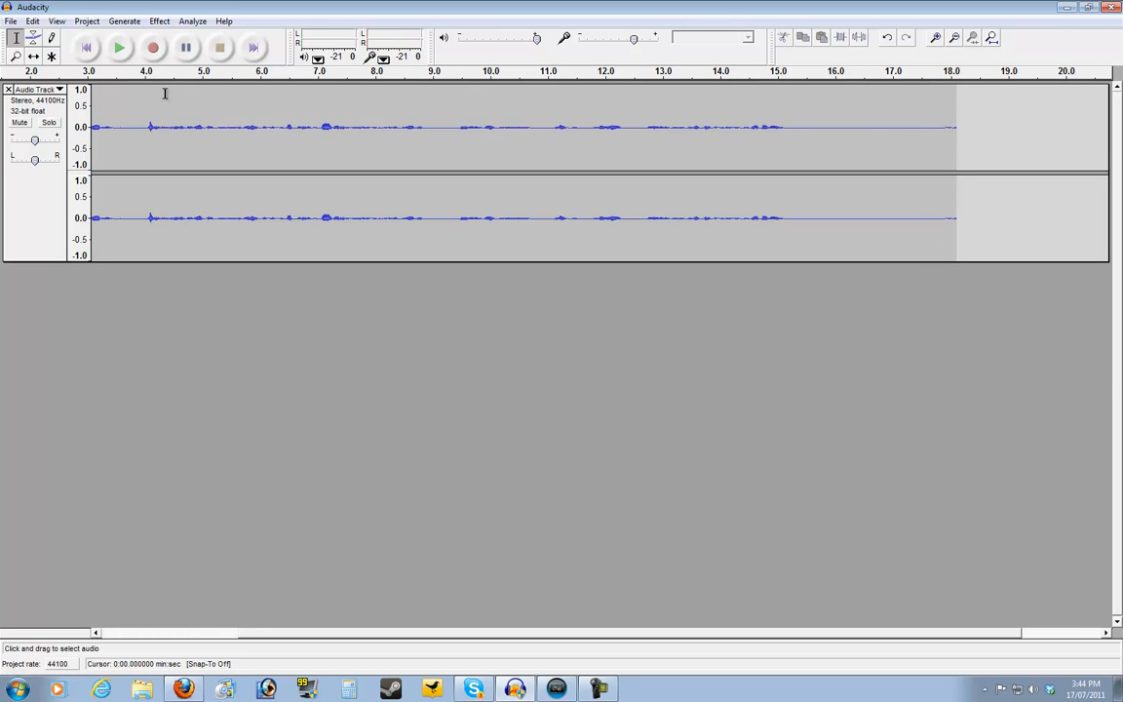
Select the entire recording from the start and apply the Normalize effect to it
left_click(86, 46)
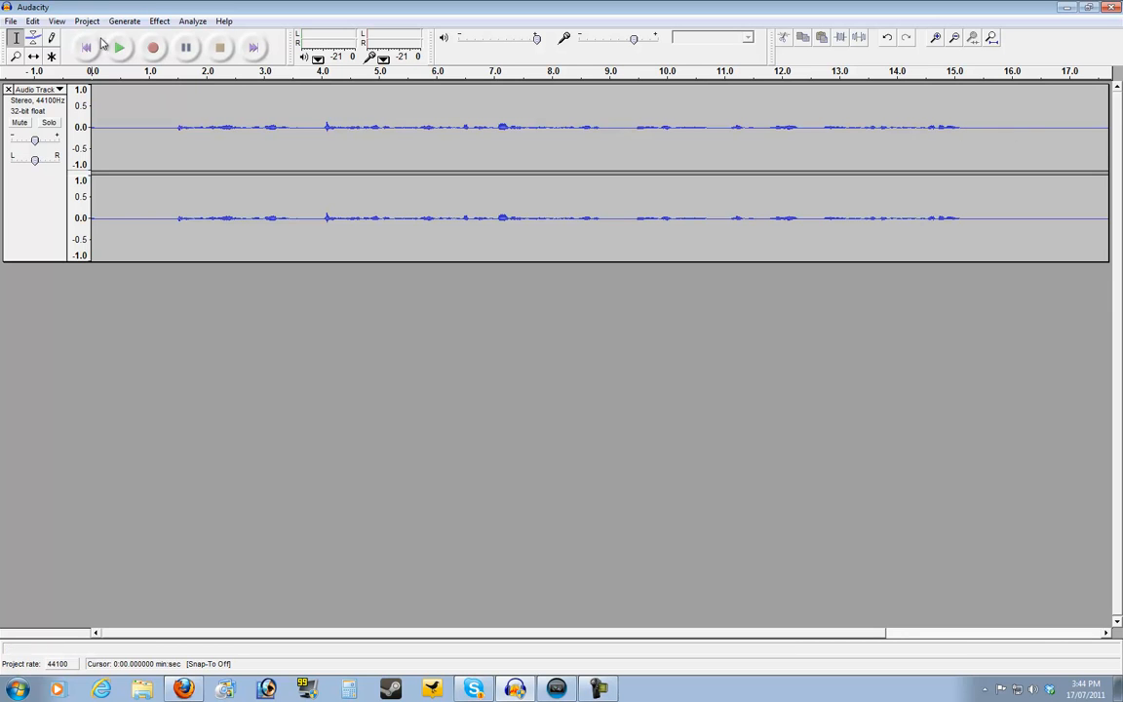
left_click(65, 139)
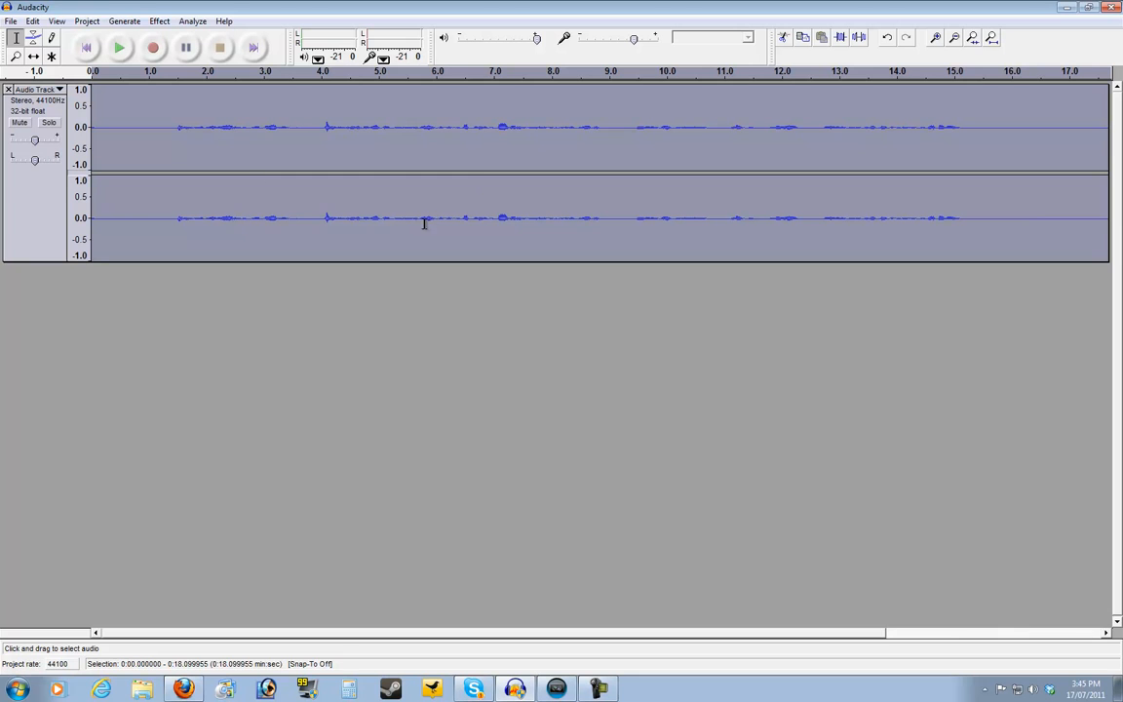
left_click(160, 21)
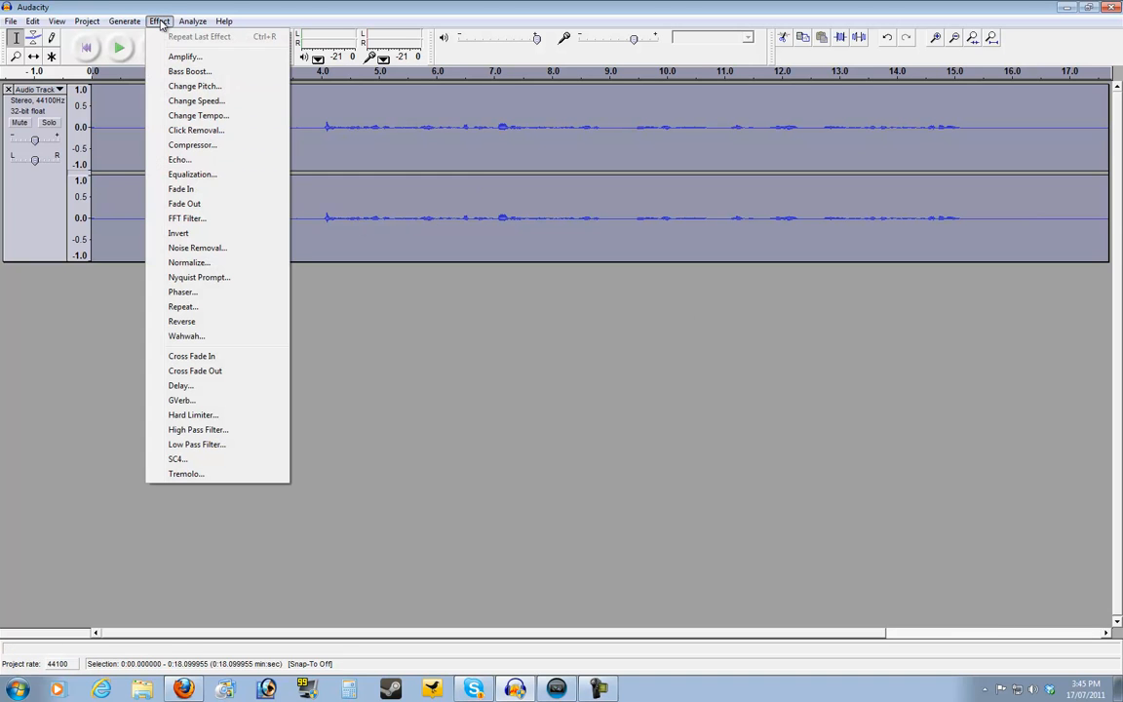
left_click(202, 263)
left_click(628, 375)
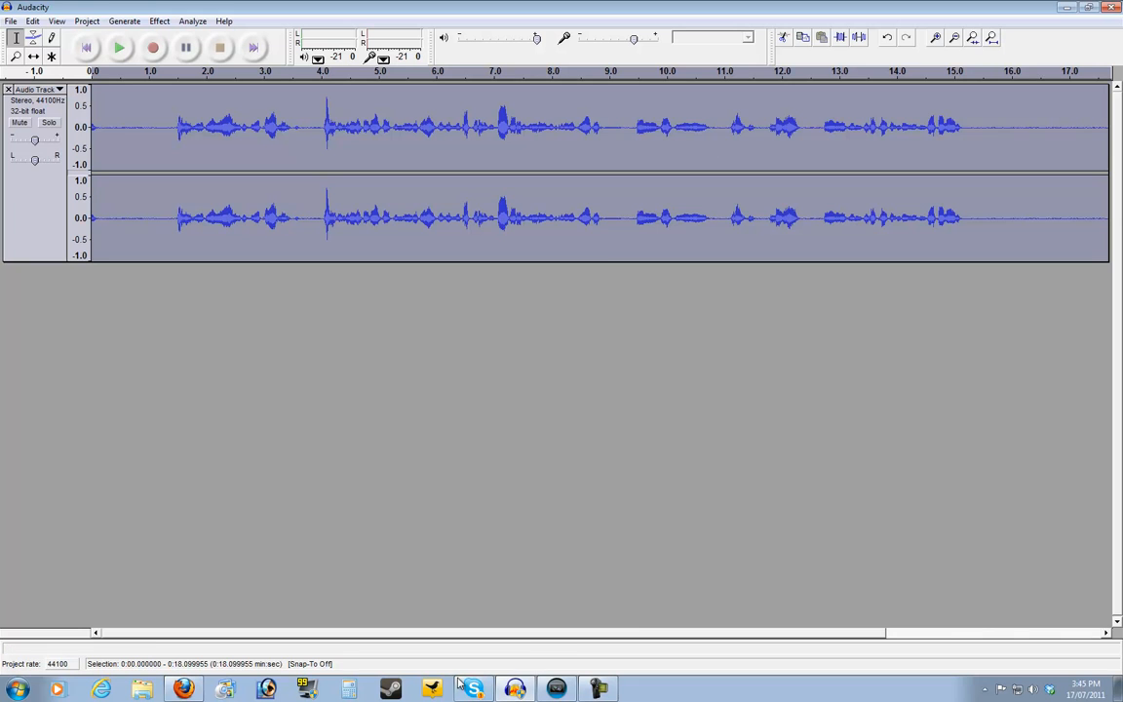
Capture a noise profile from the silent stretch between about 15.2 and 17.9 seconds at the end of the recording
left_click_drag(640, 632, 724, 632)
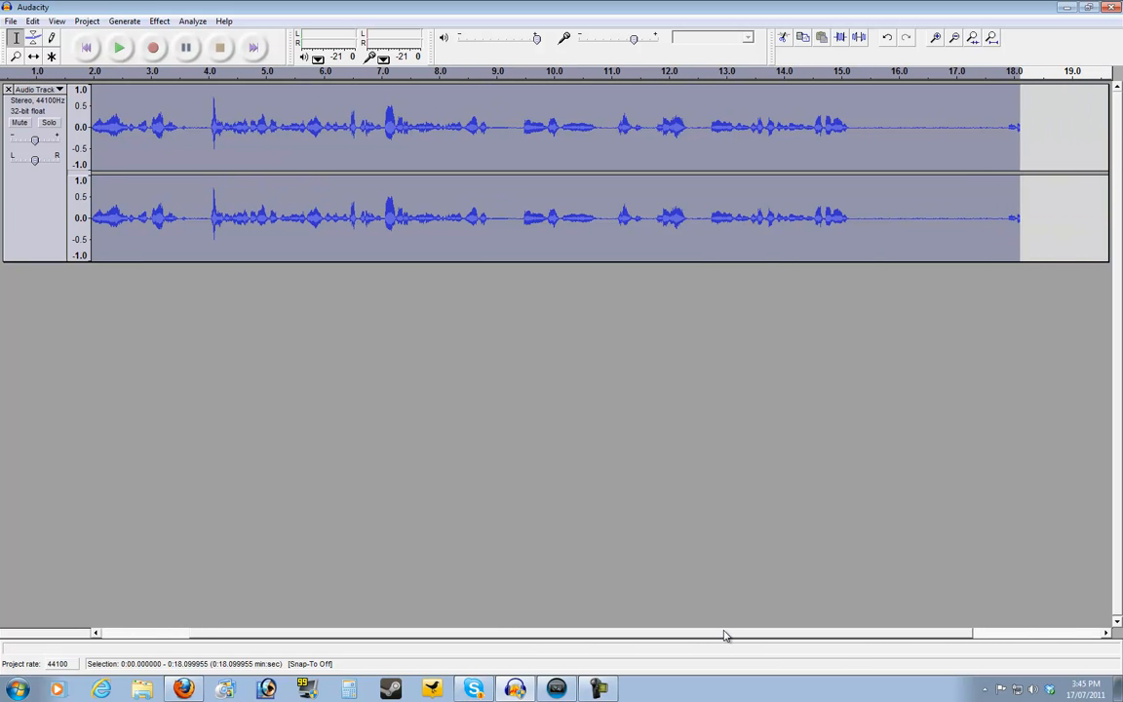
left_click(858, 124)
left_click_drag(855, 125, 1007, 125)
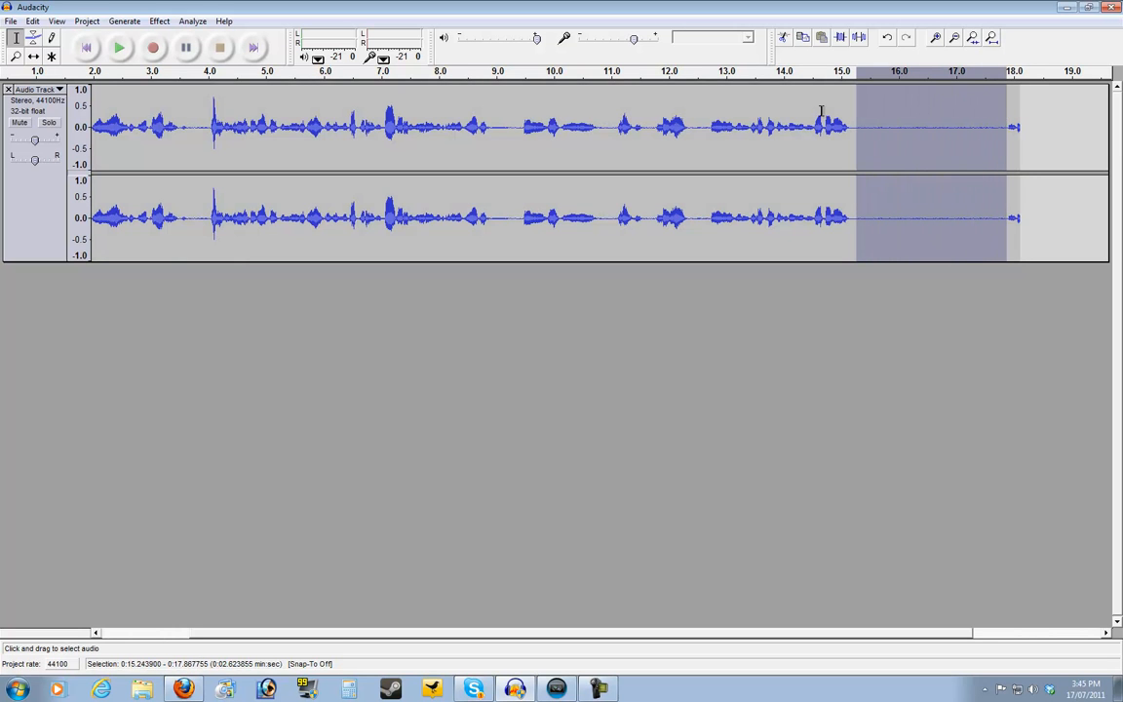
left_click(156, 21)
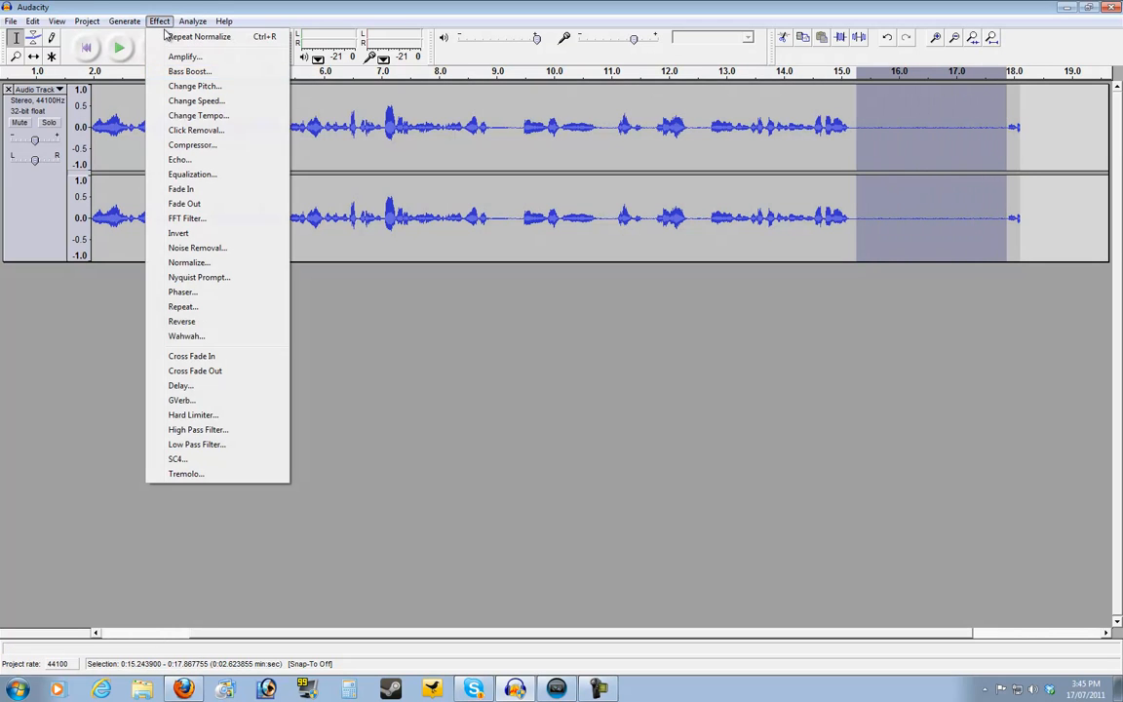
left_click(185, 247)
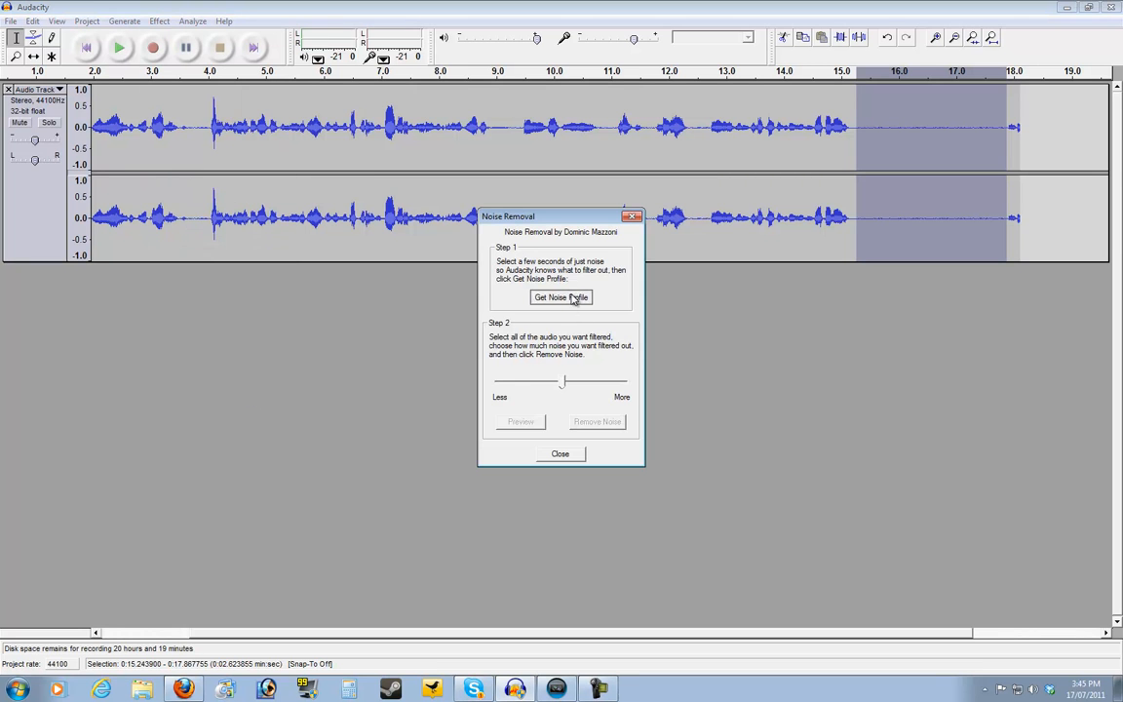
left_click(562, 297)
Apply Noise Removal to the whole track with the filtering strength reduced close to Less
left_click(87, 49)
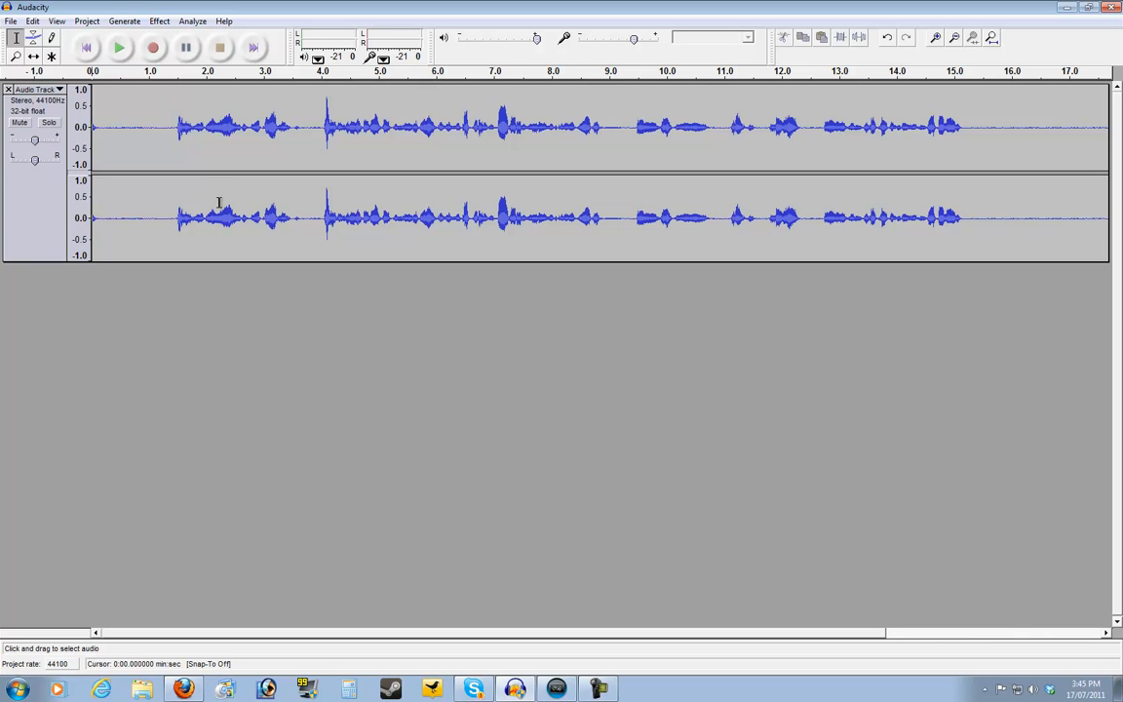
key("ctrl+a")
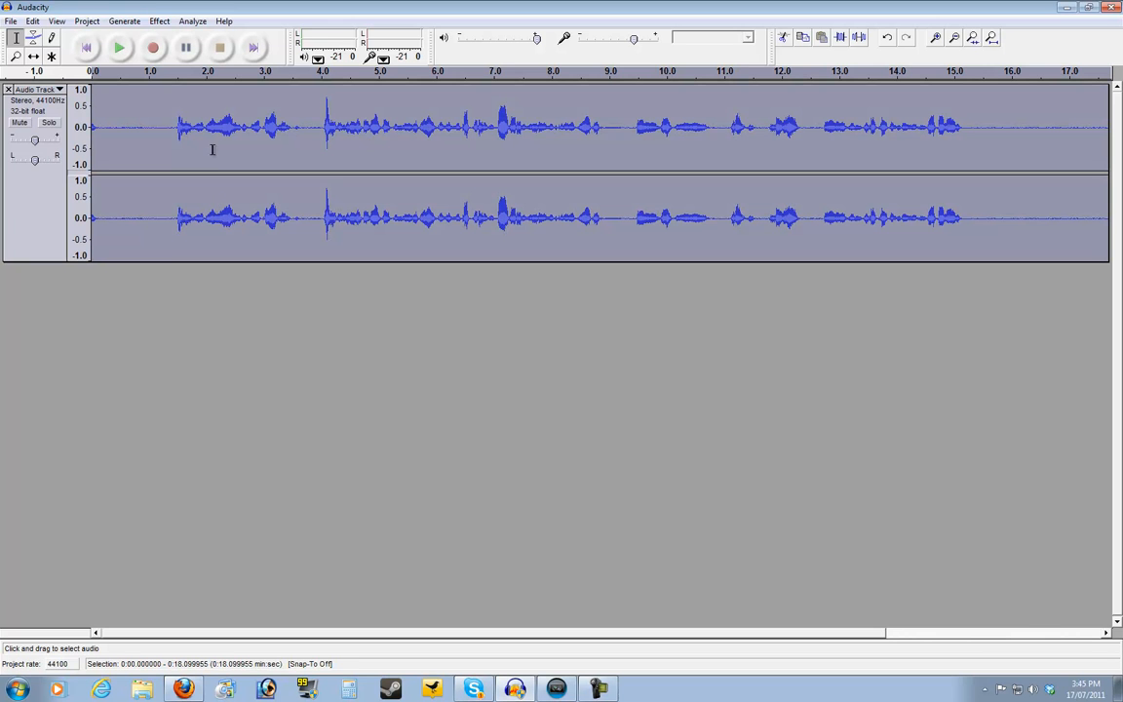
left_click(159, 21)
left_click(200, 248)
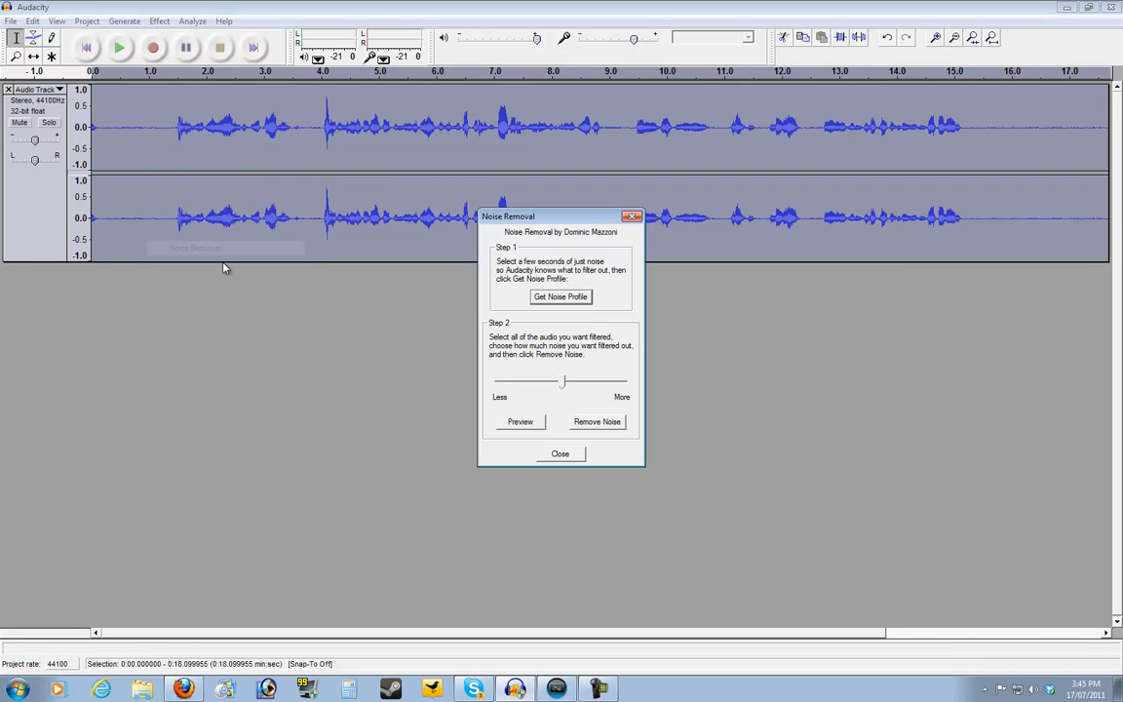
left_click_drag(563, 383, 517, 390)
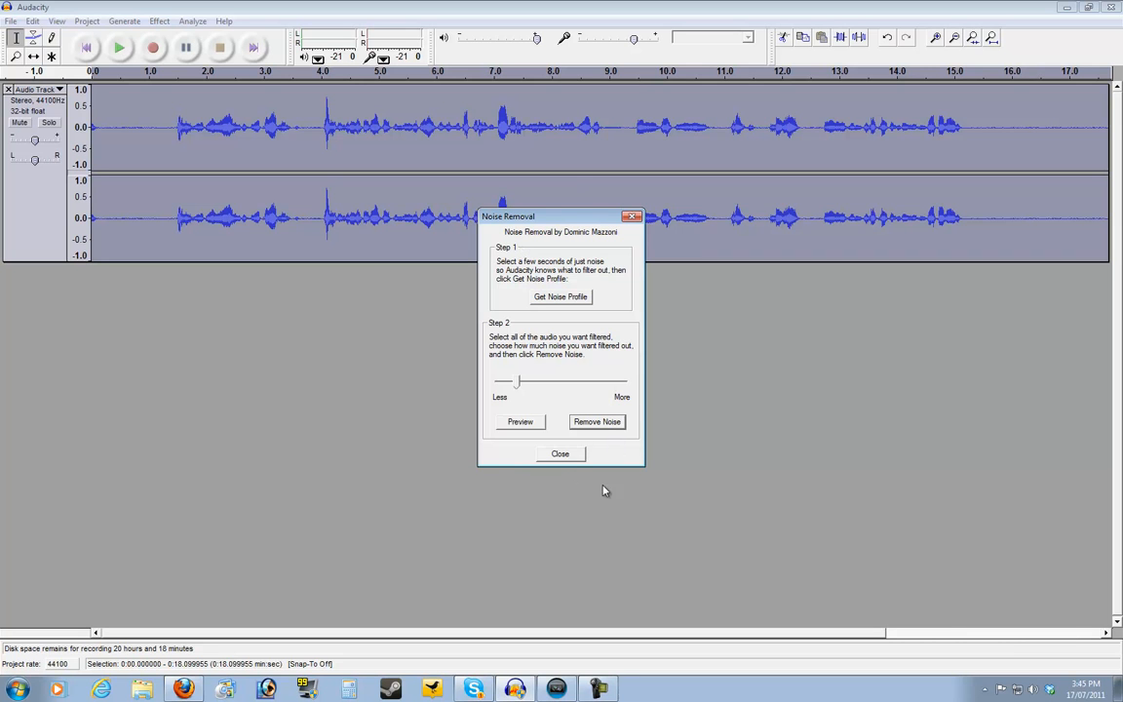
left_click(597, 423)
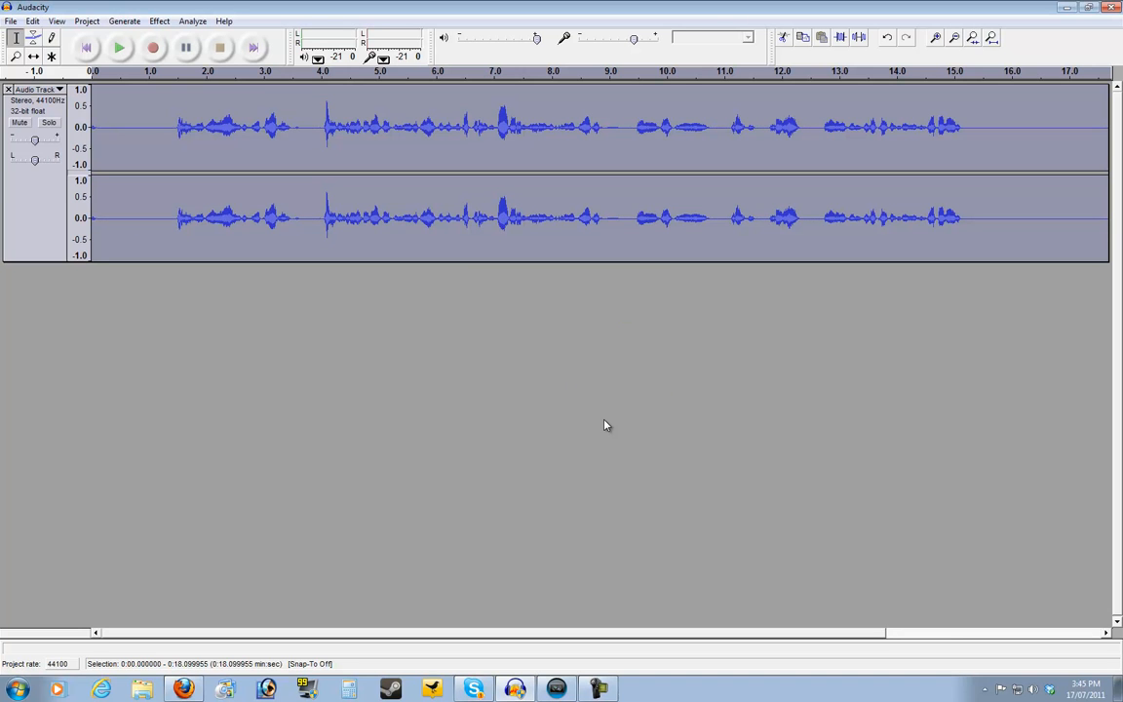
Export the cleaned recording as AudioTutorial.wav in the Recordings folder and close Audacity
left_click(85, 46)
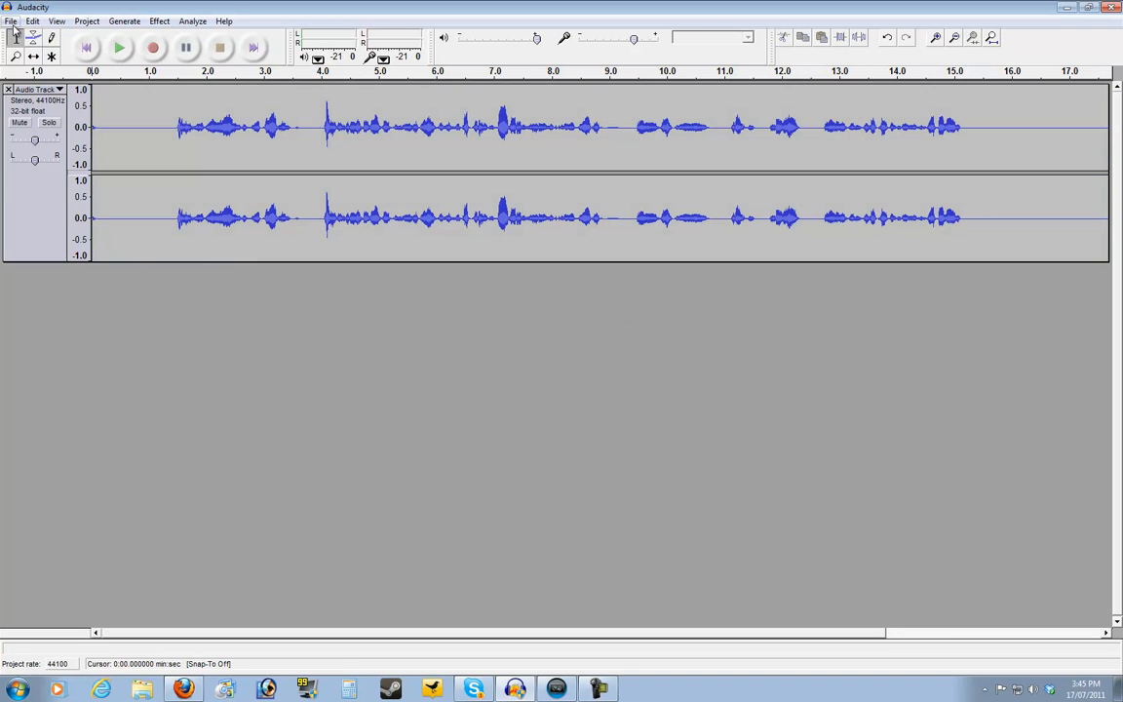
left_click(11, 22)
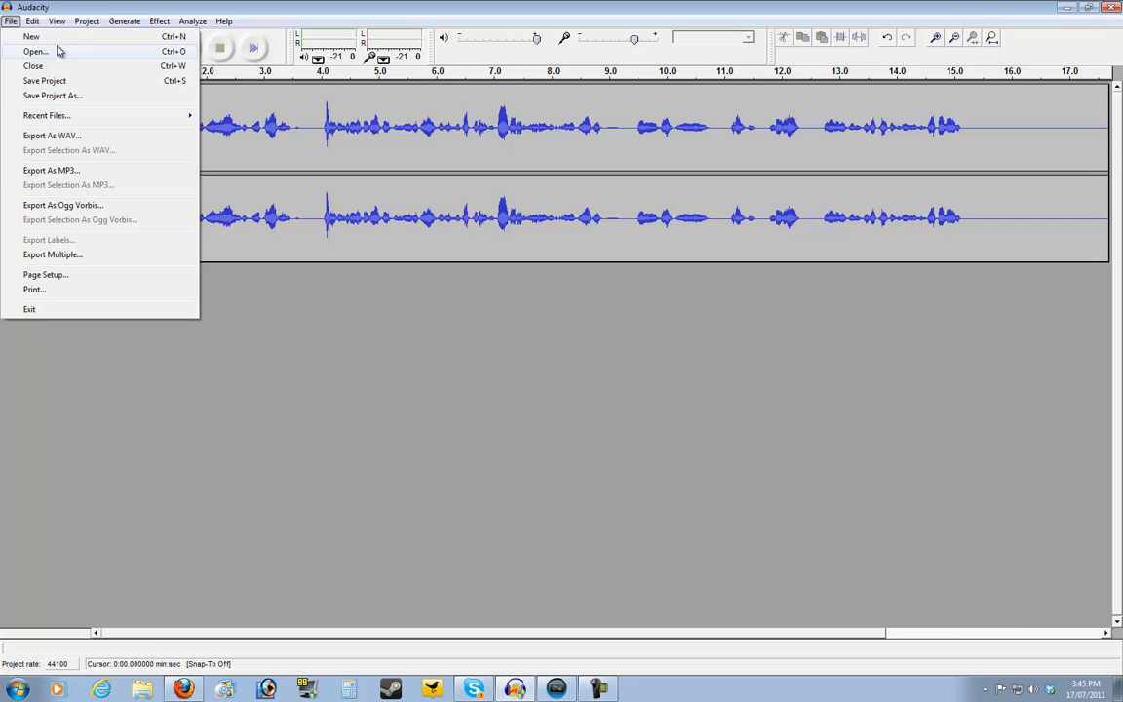
left_click(56, 137)
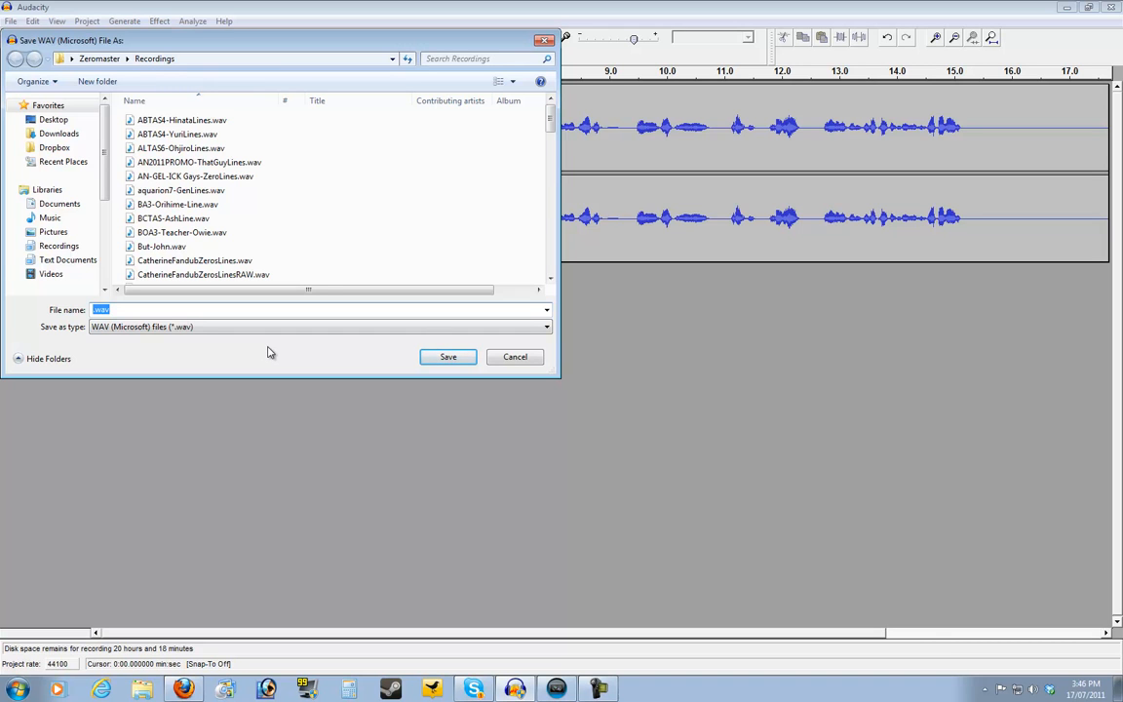
type("AudioTutorial")
left_click(425, 361)
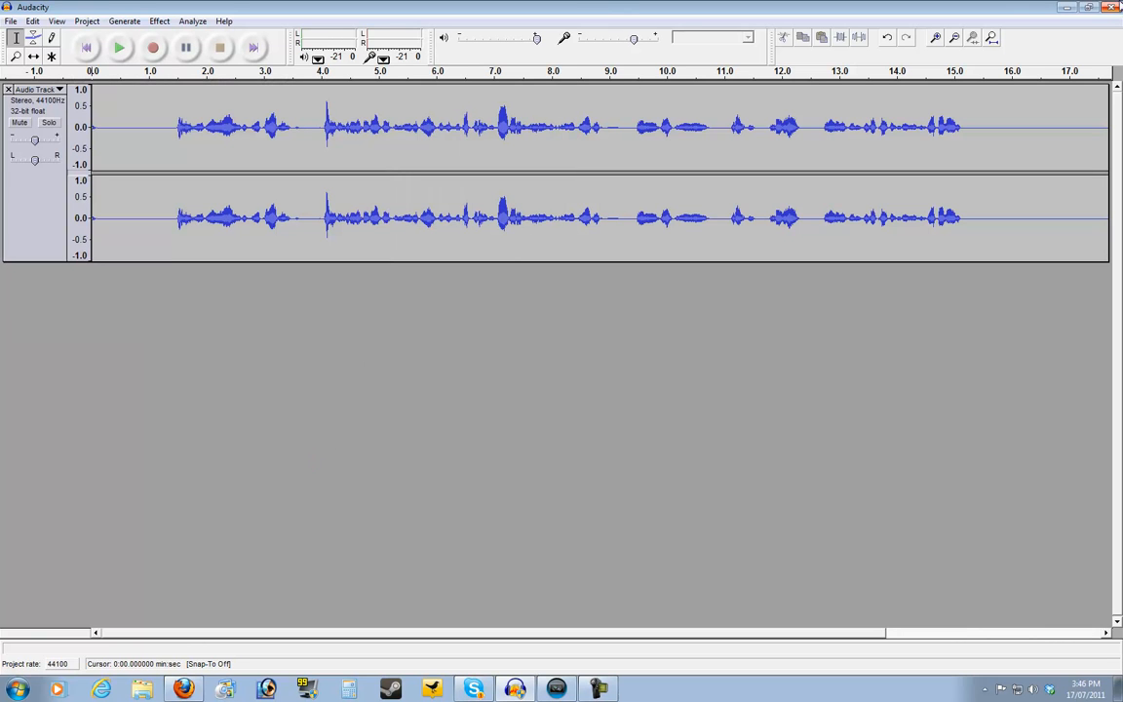
left_click(1114, 7)
left_click(573, 389)
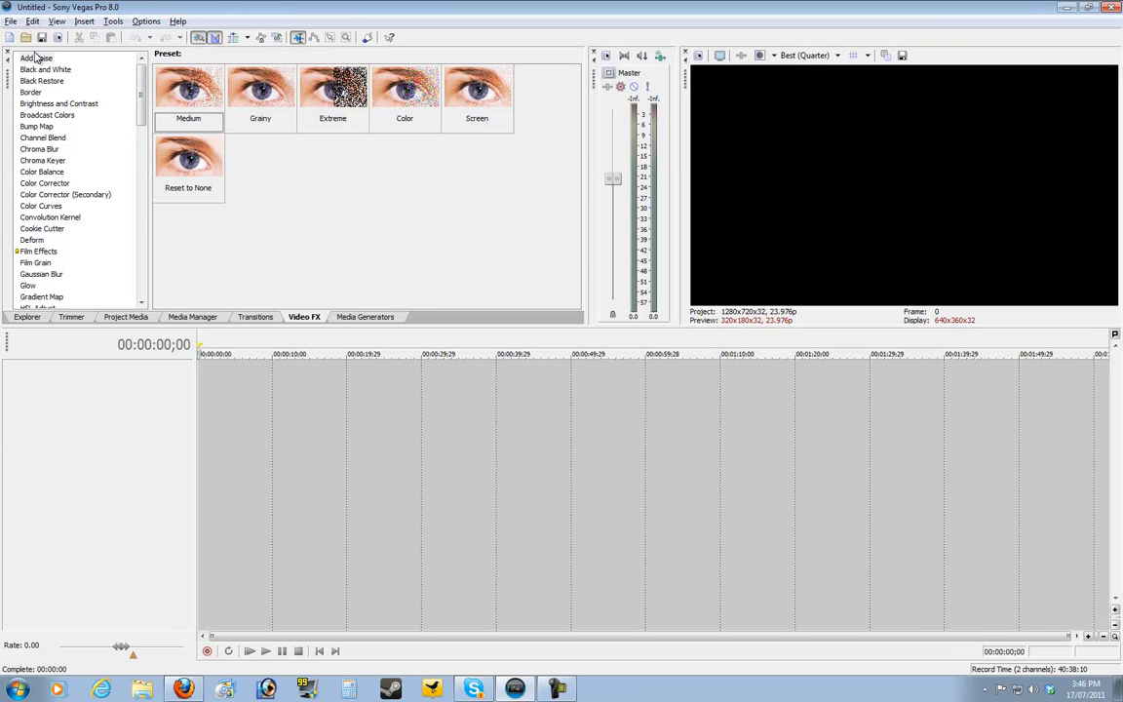
left_click(32, 20)
left_click(312, 5)
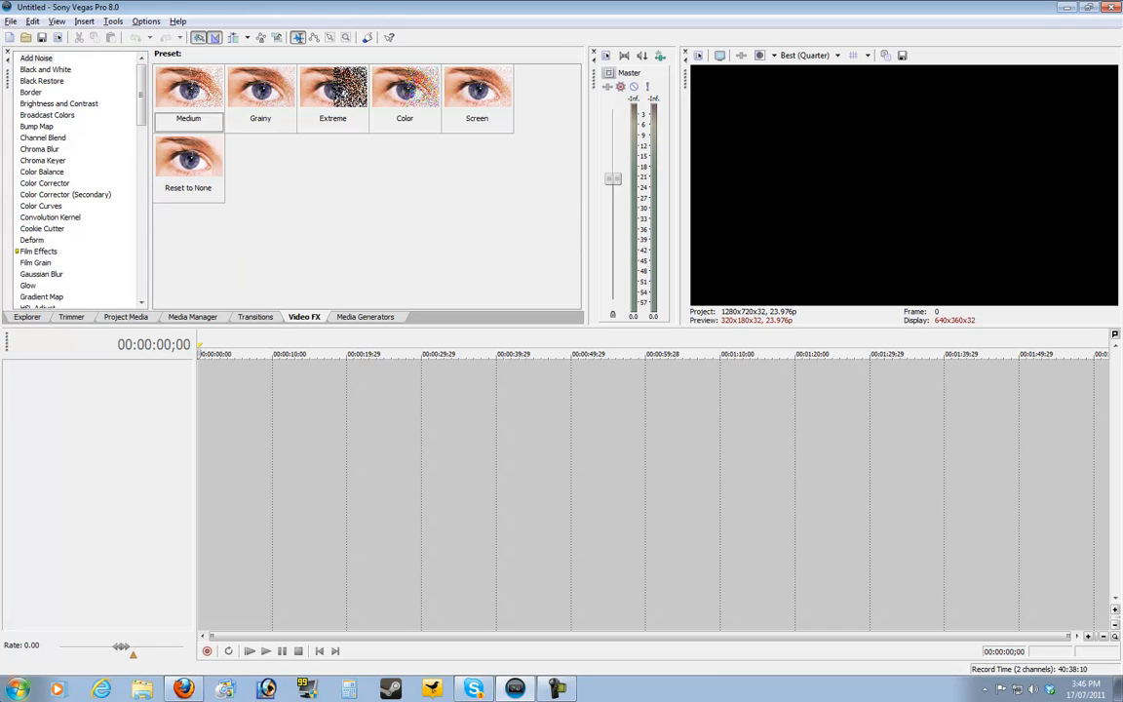
Place AudioTutorial.wav from the Recordings library at the start of the empty Sony Vegas Pro timeline as a new audio track
left_click(14, 691)
left_click(205, 390)
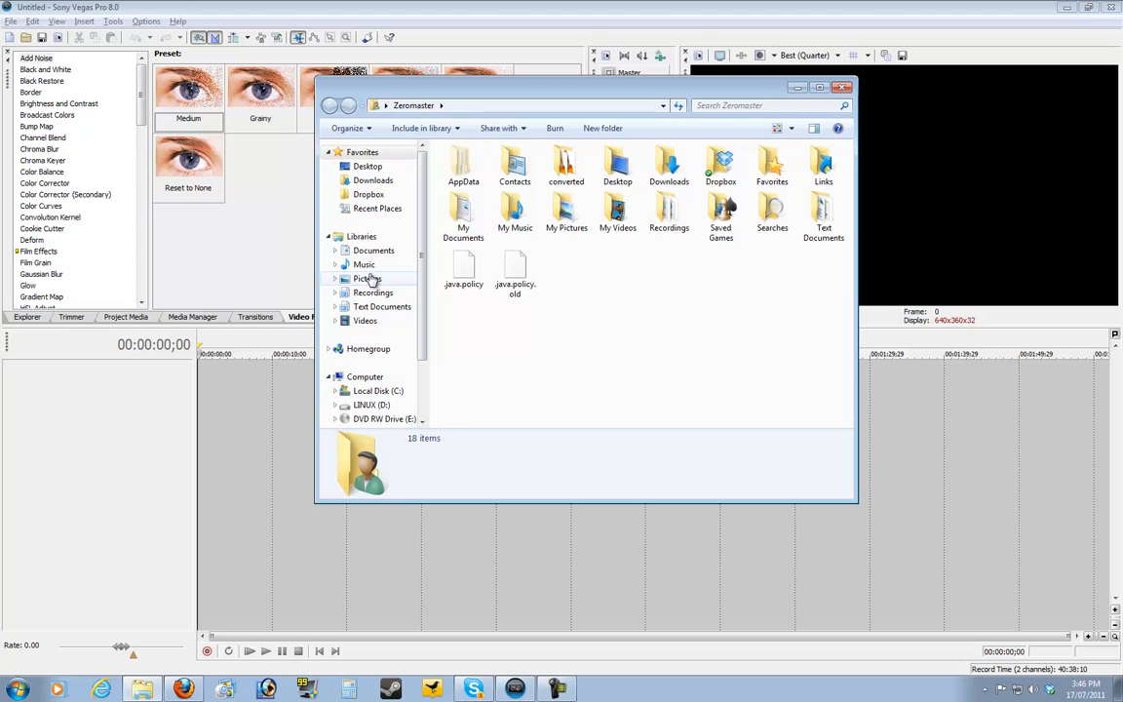
left_click(375, 293)
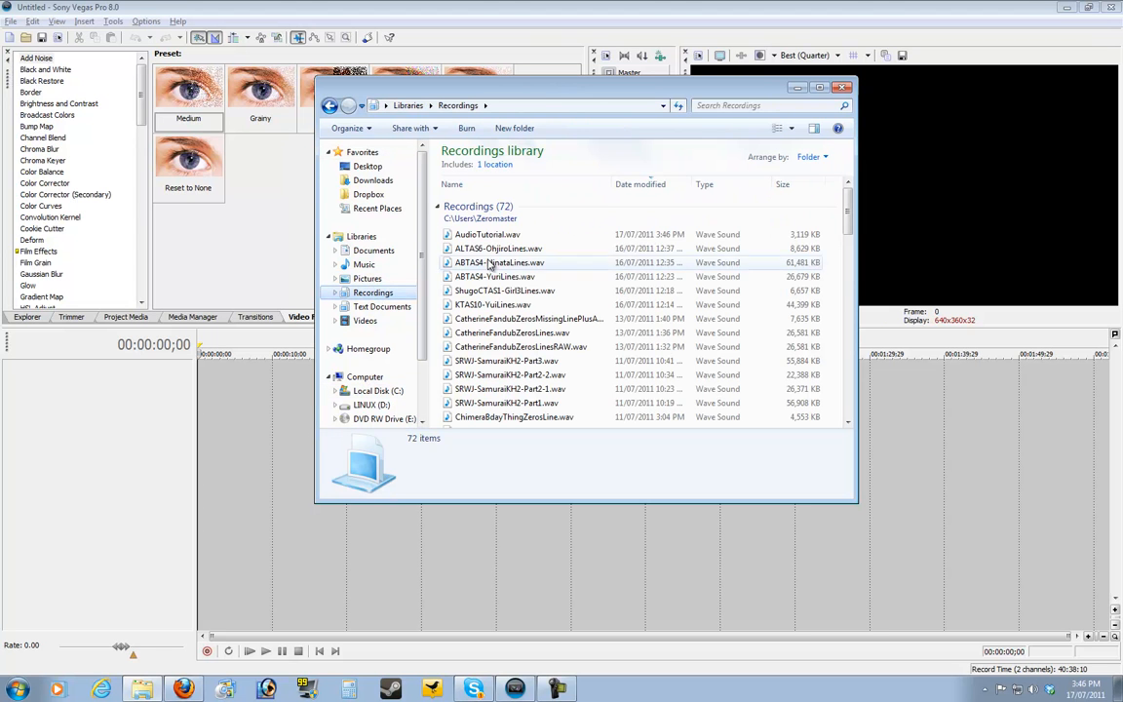
left_click(472, 238)
left_click_drag(472, 241, 200, 390)
left_click(388, 511)
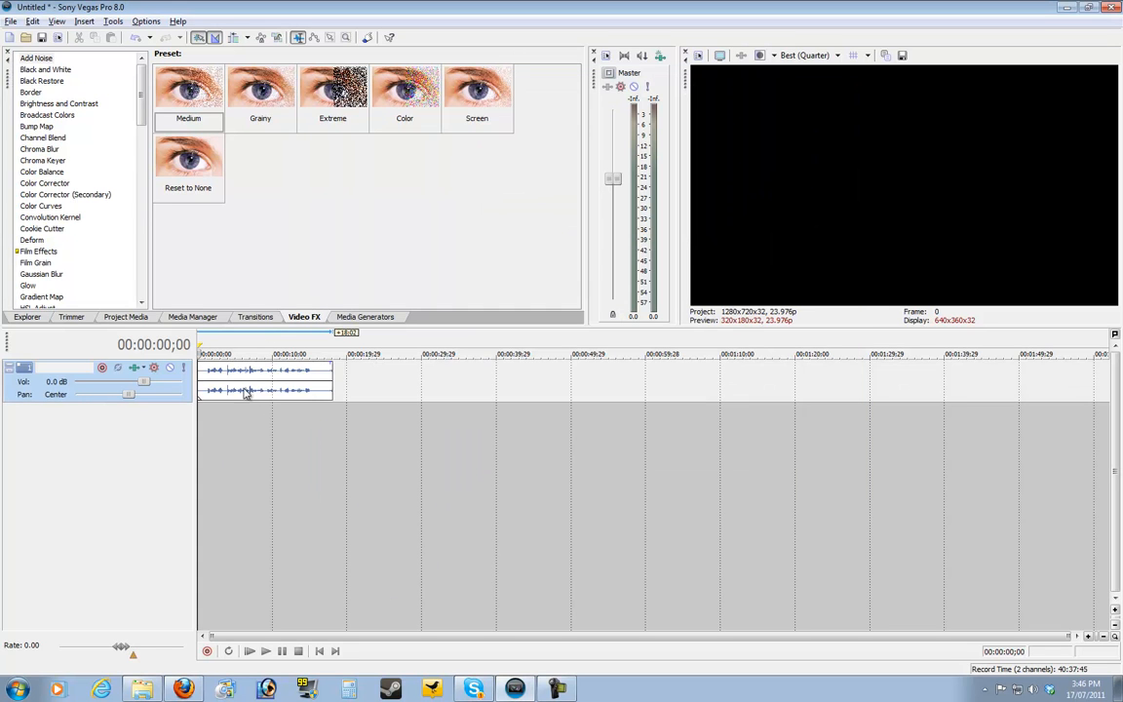
Apply the SoDA Compression preset to the Track Compressor of the audio track
left_click(202, 378)
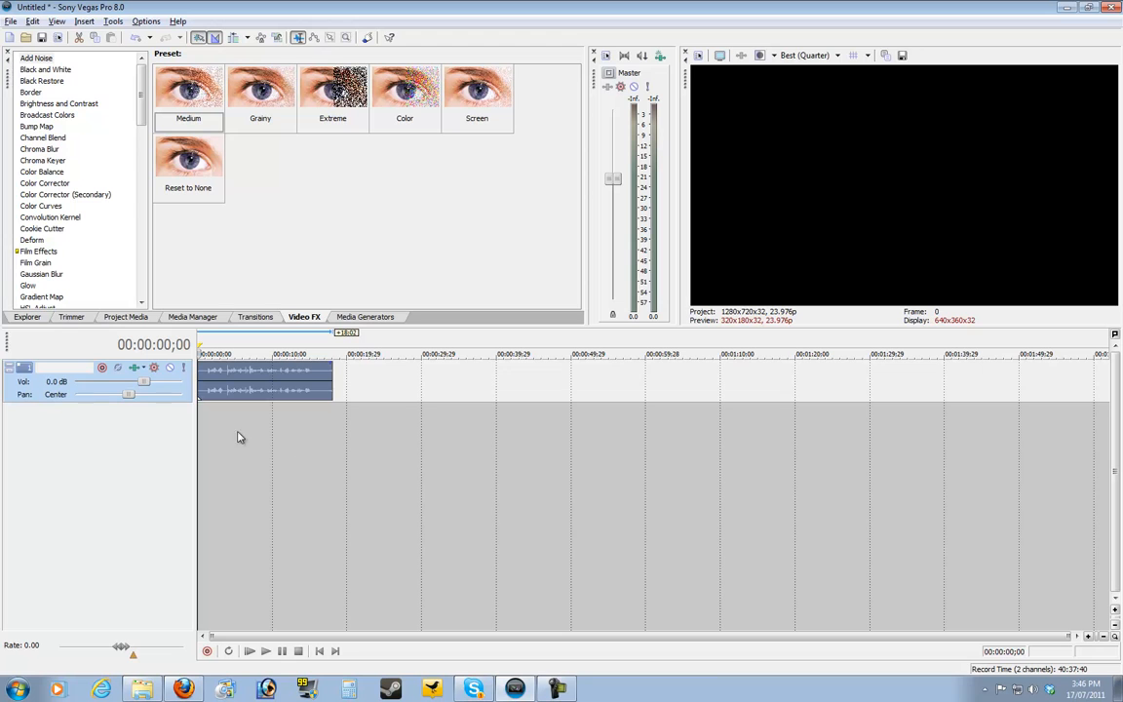
left_click(135, 370)
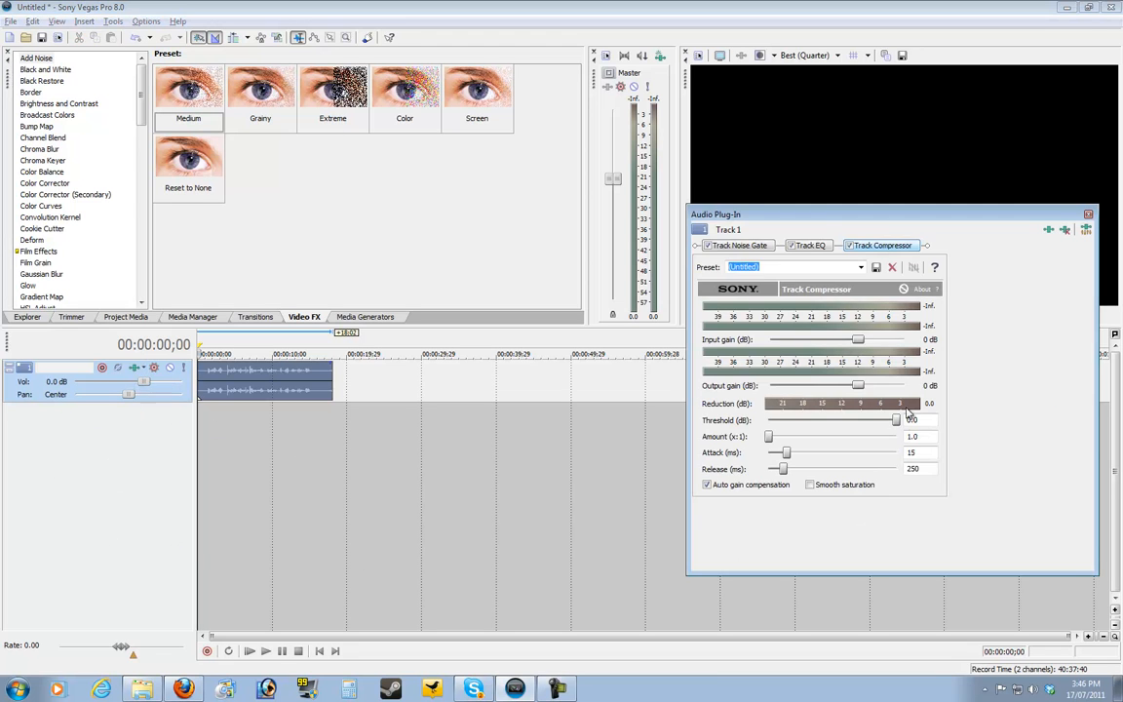
left_click_drag(829, 215, 595, 183)
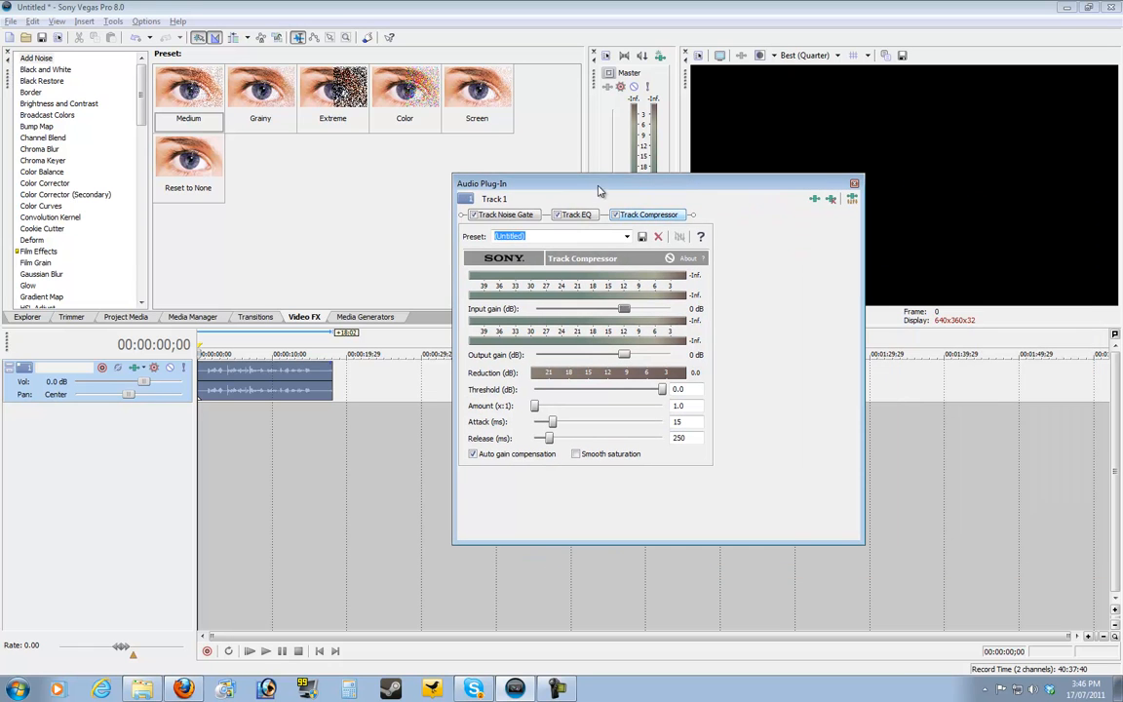
left_click(628, 240)
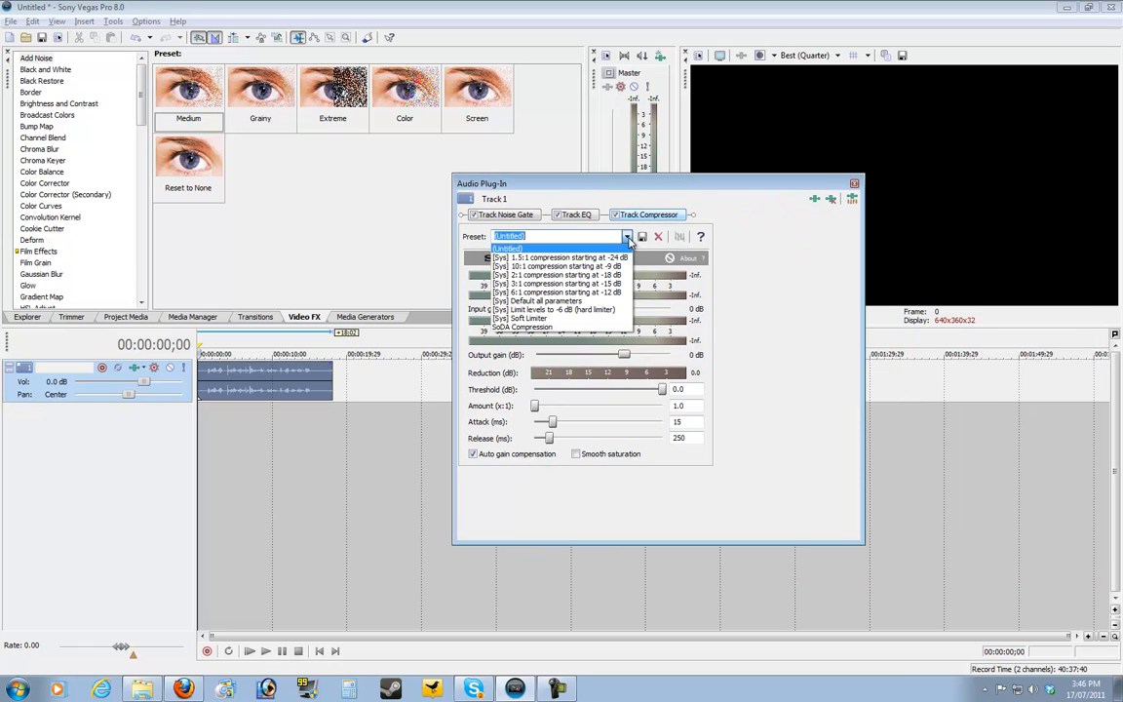
left_click(591, 329)
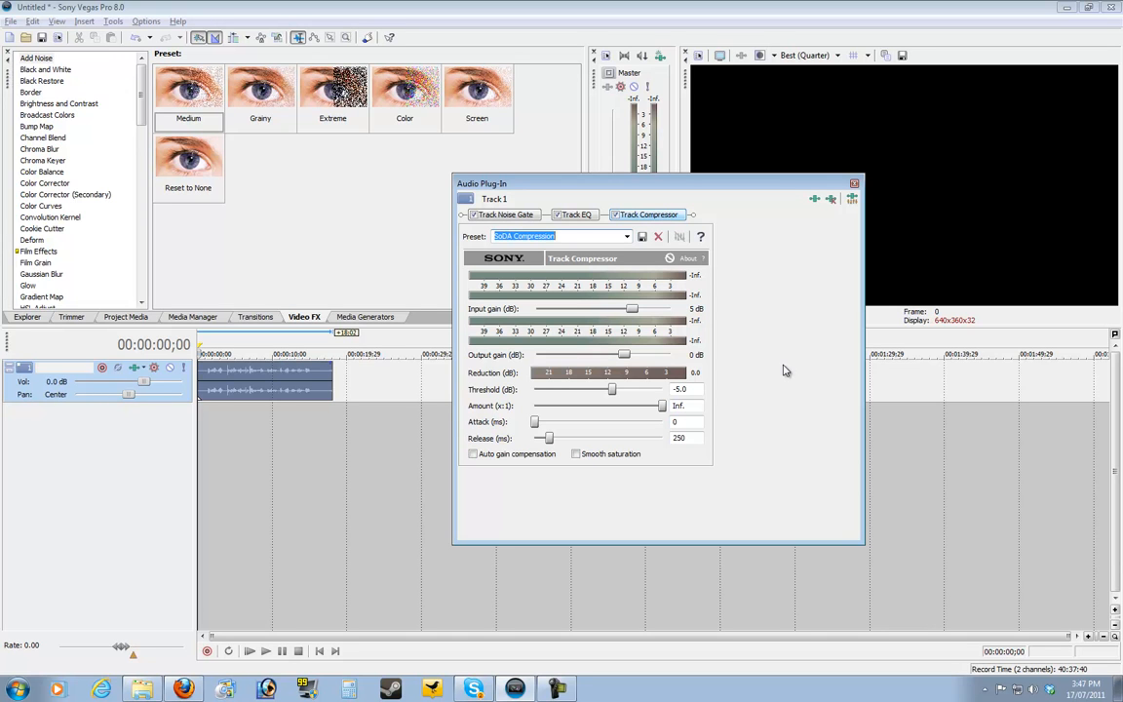
left_click(853, 184)
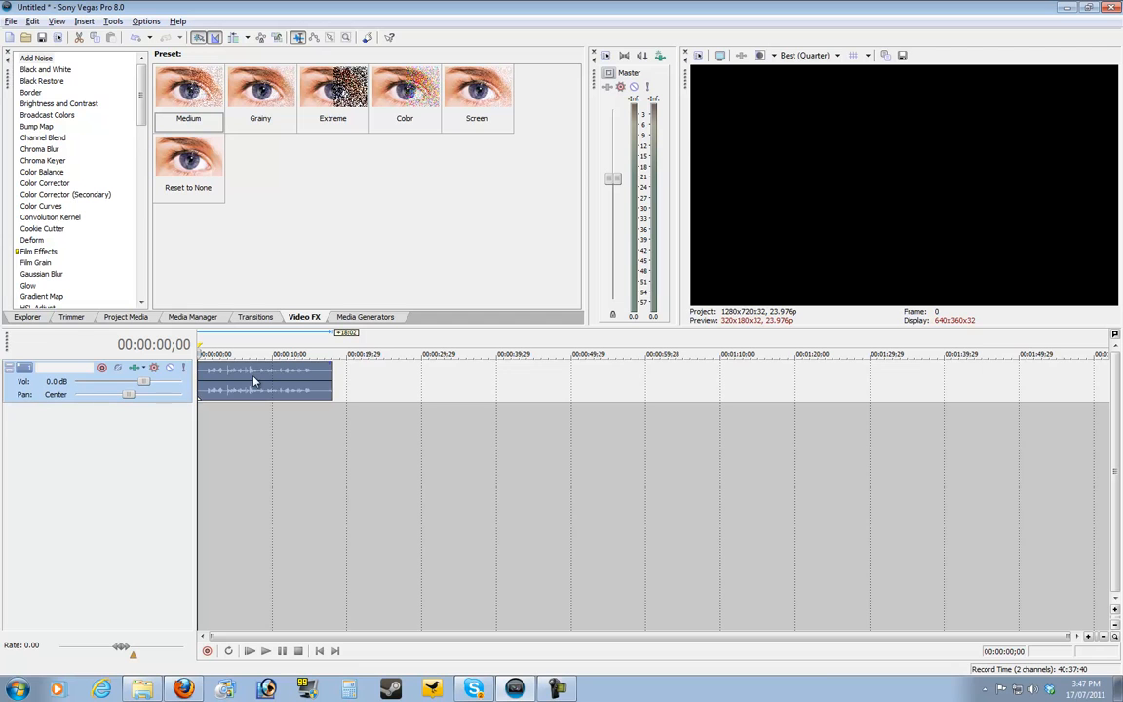
Split the audio clip at 00:00:15;16 and delete the silent tail after the last spoken words
left_click(314, 452)
scroll(322, 451, "up", 5)
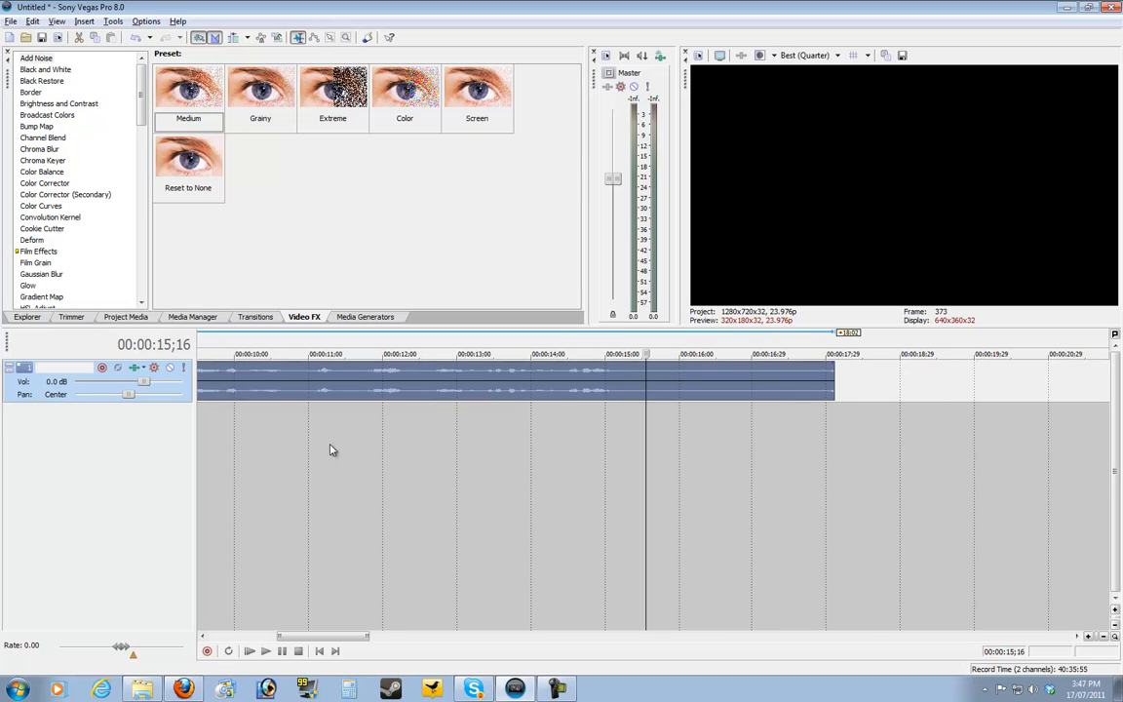
scroll(534, 451, "down", 5)
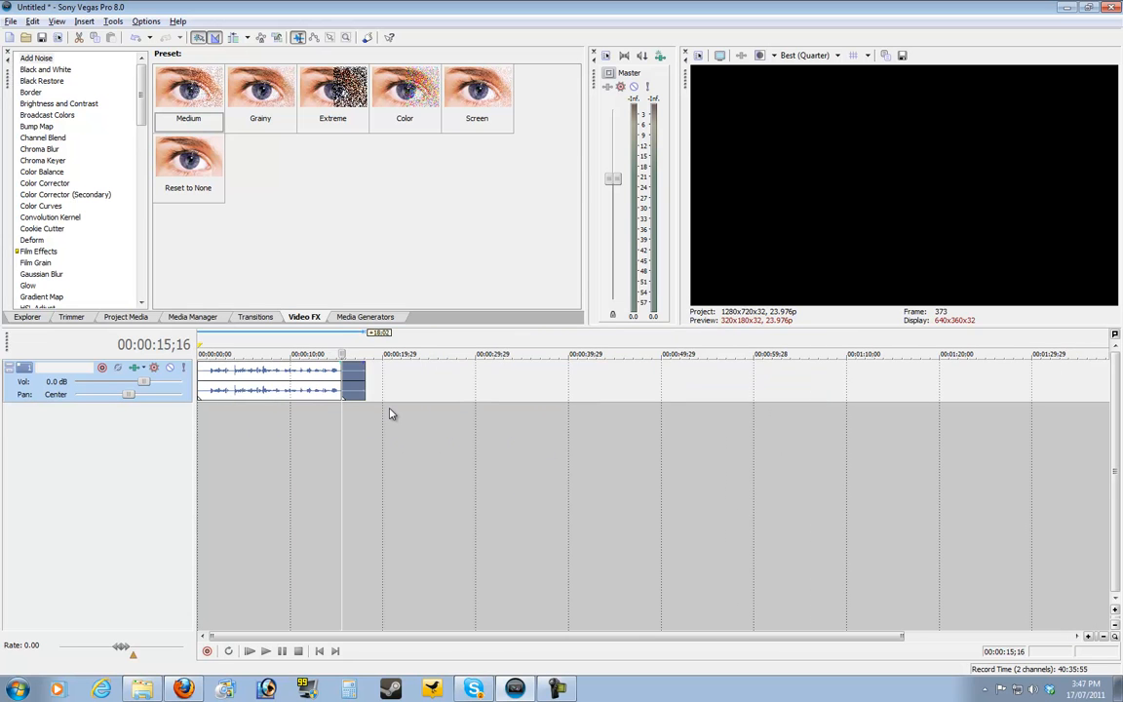
Cut off the silent lead-in before the first spoken words and move the remaining audio clip to the start of the timeline
left_click(208, 377)
scroll(209, 408, "up", 3)
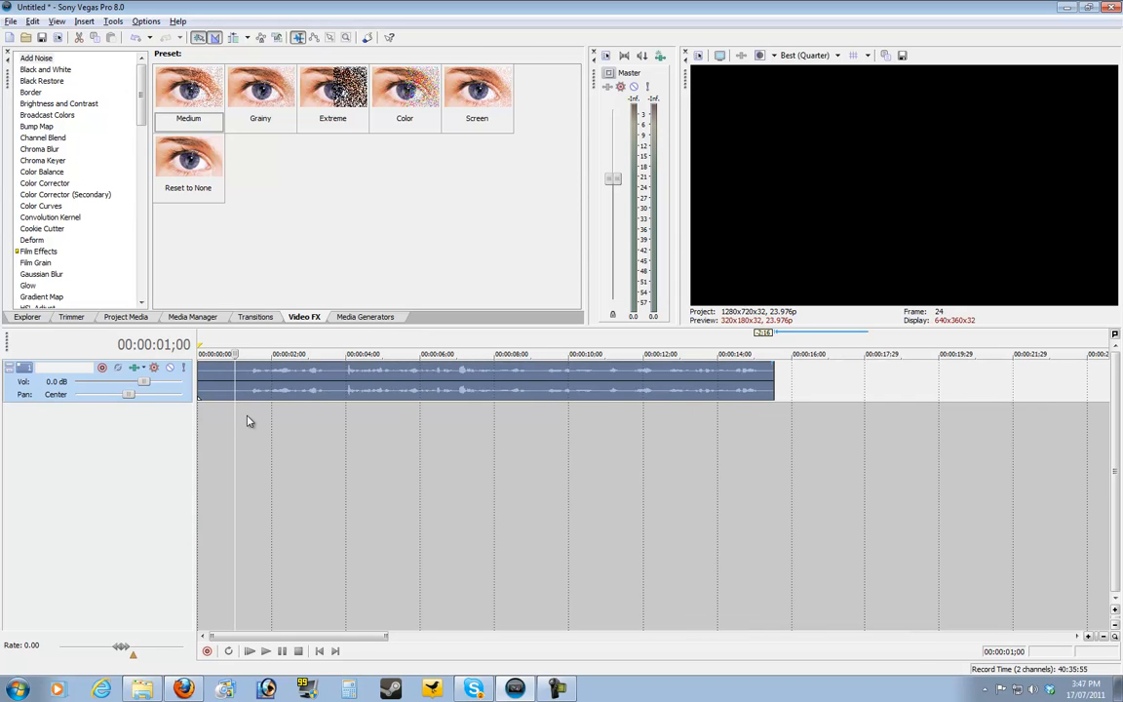
left_click(248, 421)
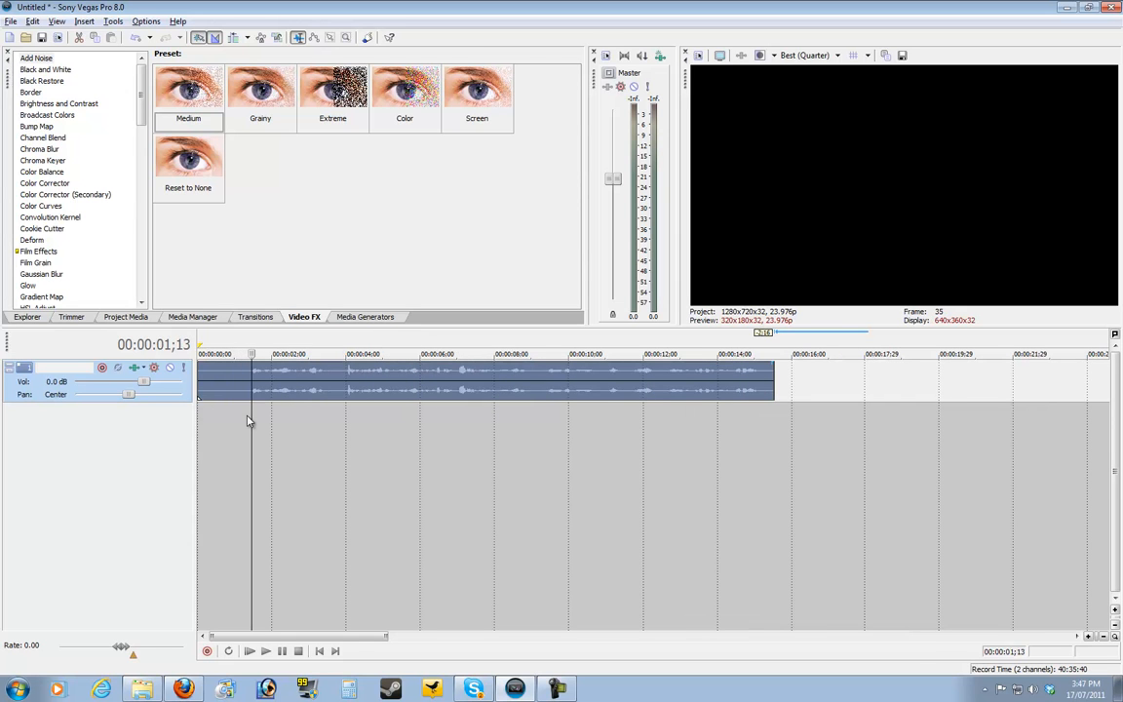
left_click(248, 416)
key("s")
left_click(209, 387)
key("Delete")
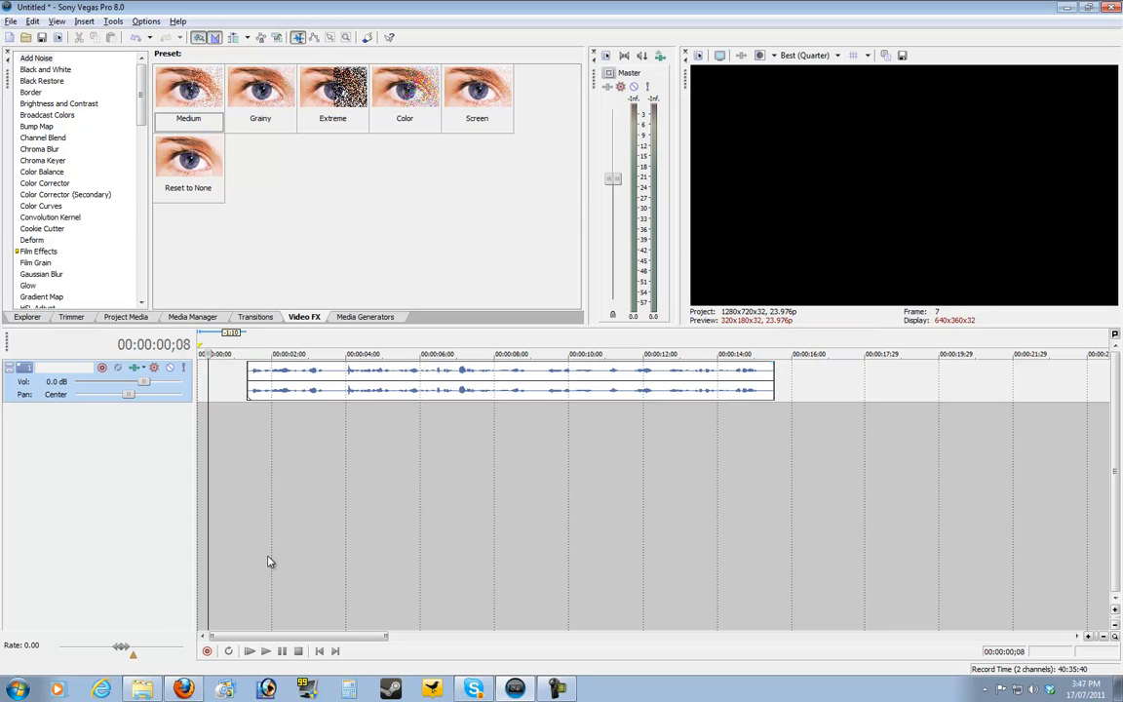
left_click_drag(288, 382, 218, 403)
Enable Normalize in the audio clip's event properties
scroll(211, 540, "down", 2)
scroll(211, 540, "up", 1)
right_click(270, 388)
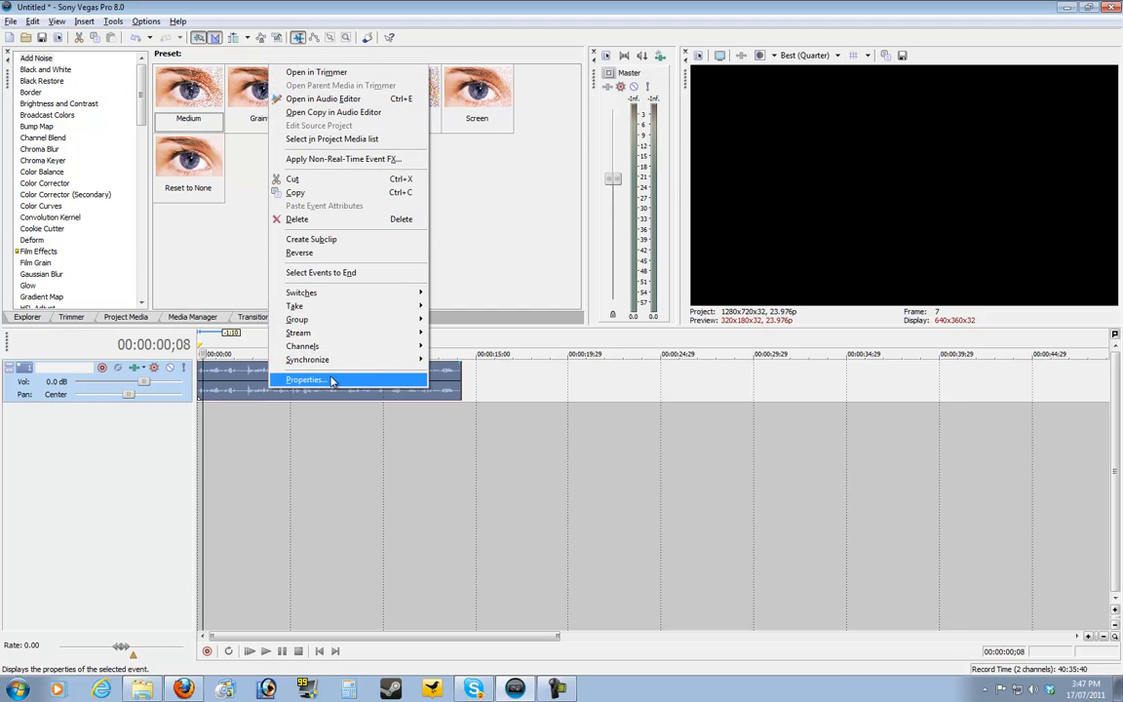
left_click(333, 380)
left_click(460, 241)
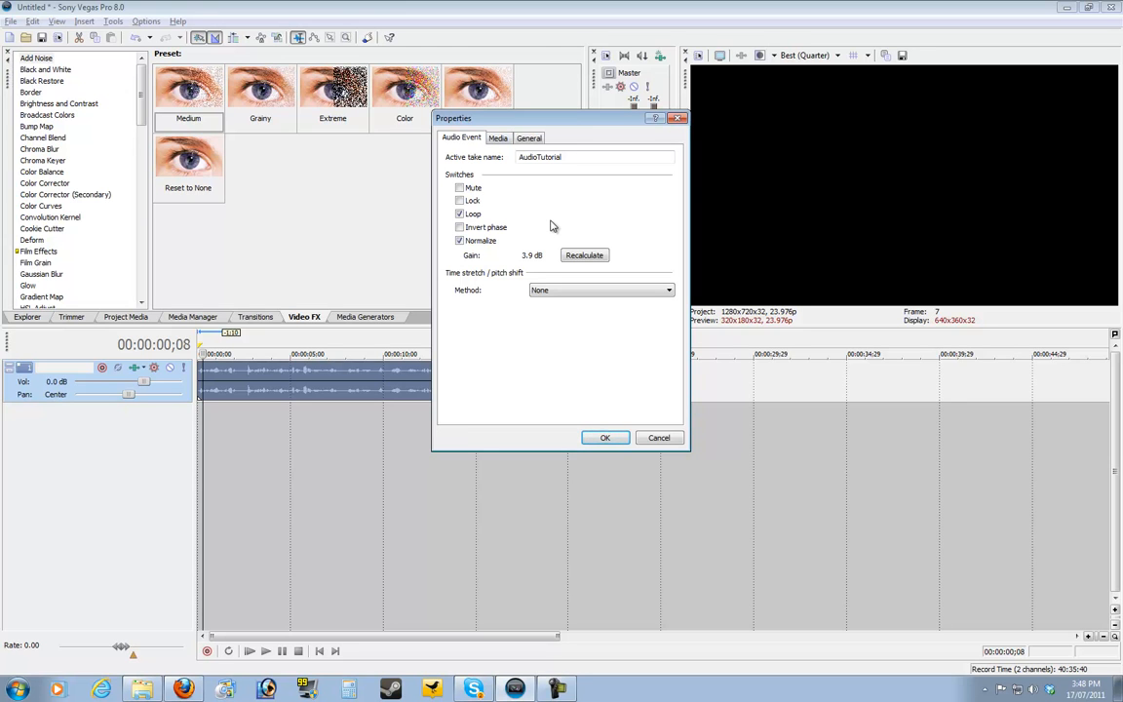
left_click(603, 438)
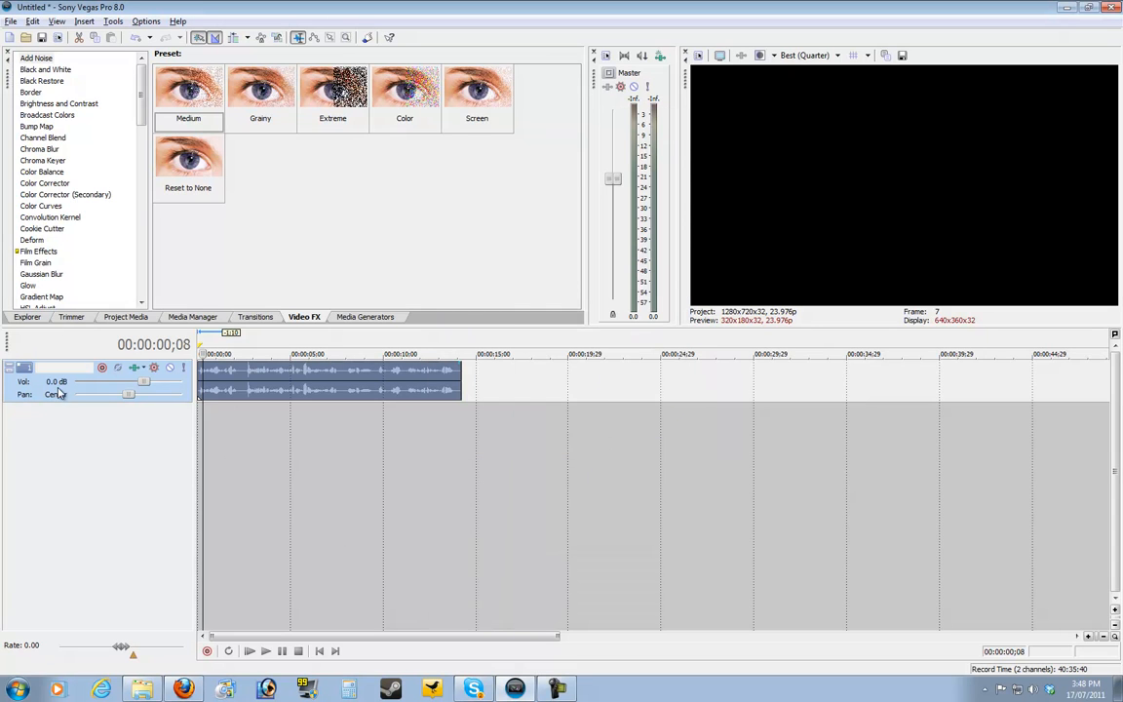
Split the audio clip at 00:00:02;12 and shift the second part forward along the track by about 11 seconds
left_click(322, 652)
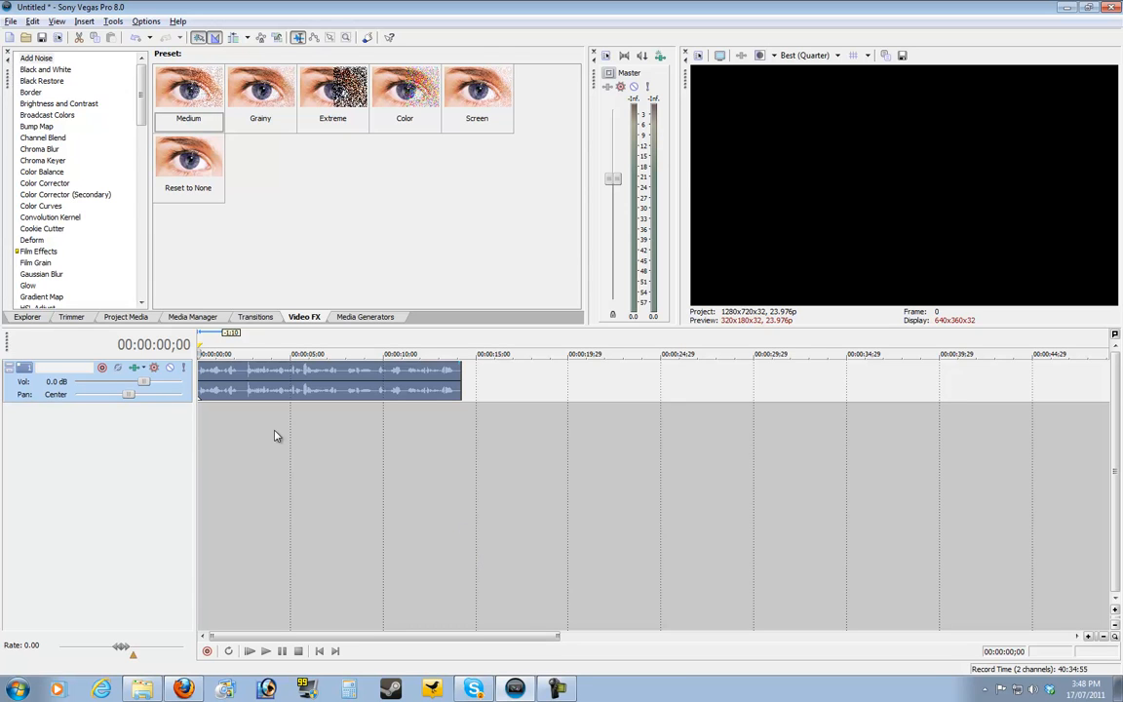
left_click_drag(265, 390, 223, 390)
left_click(247, 378)
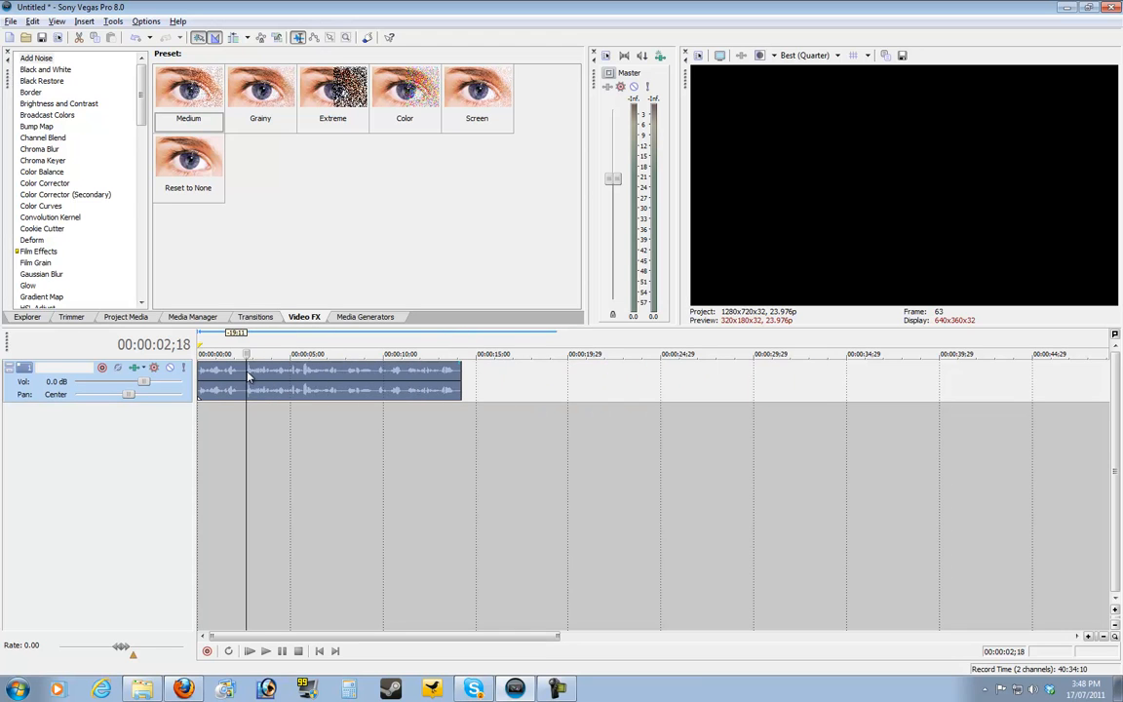
left_click(214, 374)
left_click(300, 385)
left_click(203, 379)
left_click(242, 385)
key("s")
left_click_drag(269, 390, 474, 389)
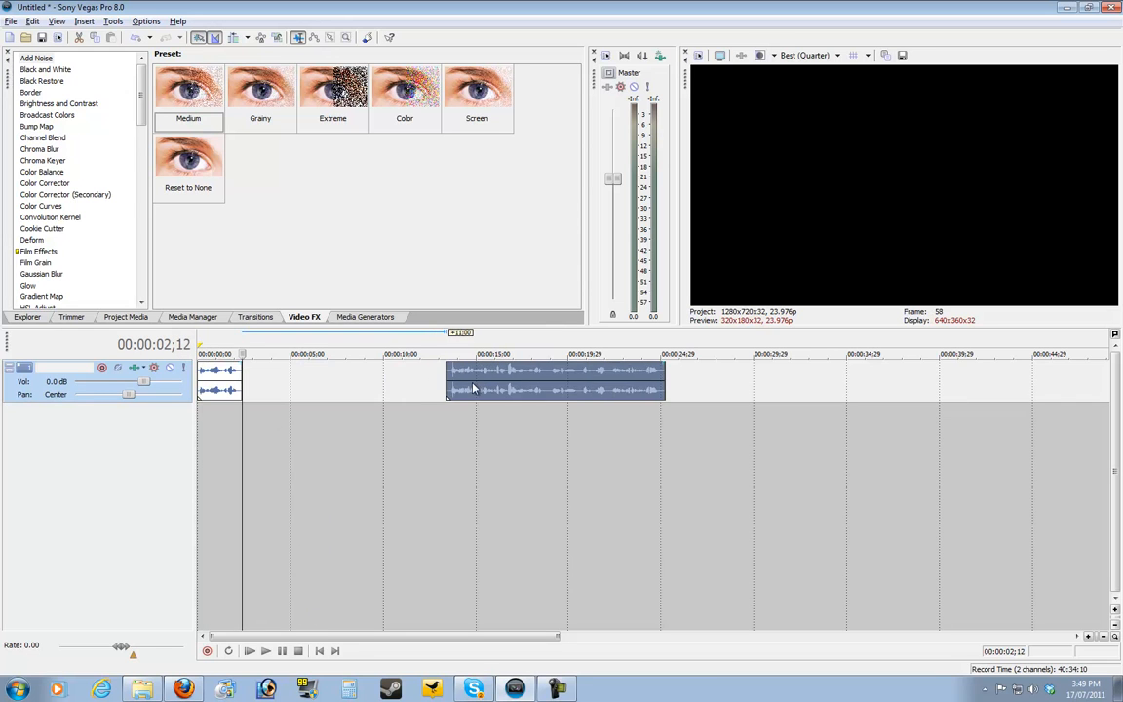
Recalculate the normalization gain of the short first audio segment in its event properties
right_click(220, 394)
left_click(251, 383)
left_click(584, 256)
left_click(605, 438)
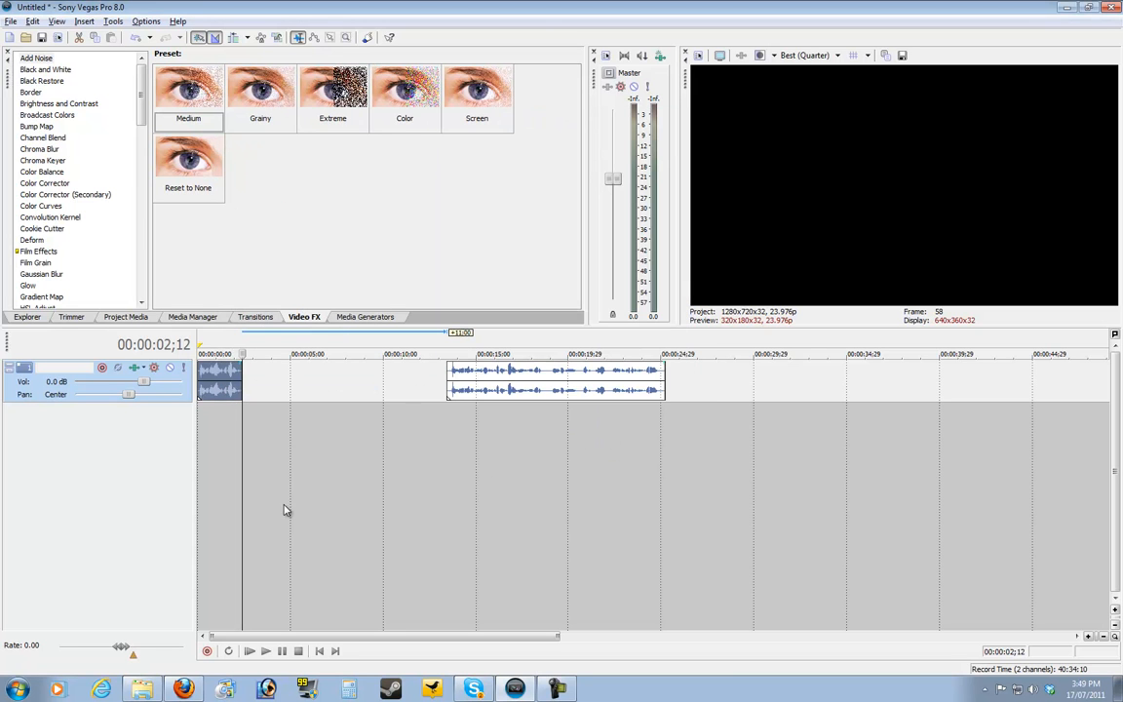